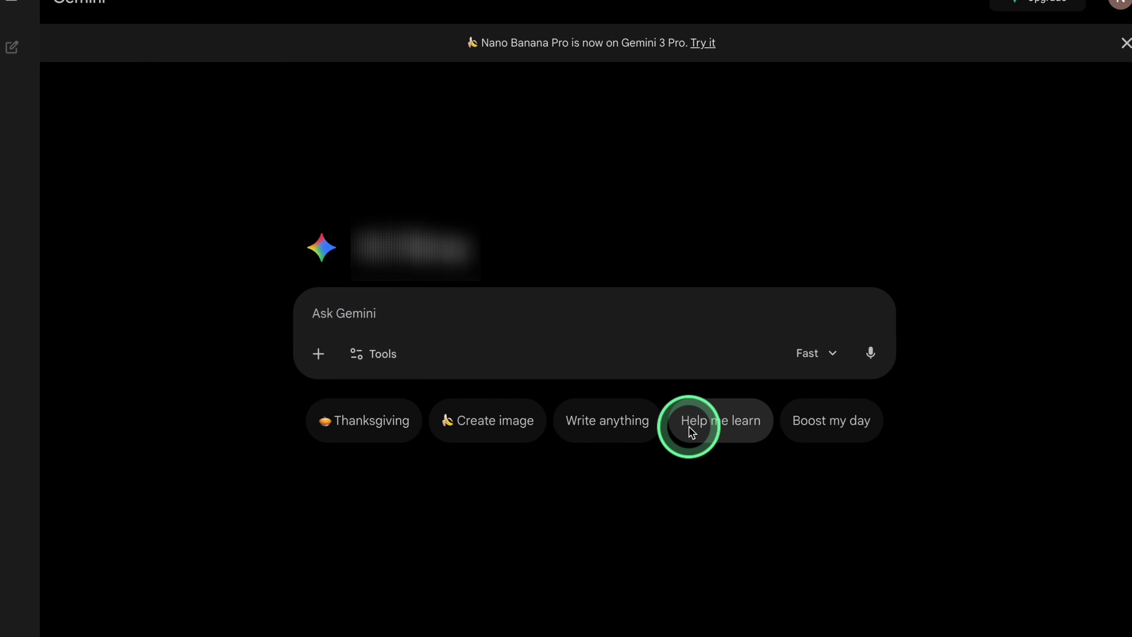
- Look over Gemini's tools and Google AI plans, then switch the prompt to Video mode
click(370, 355)
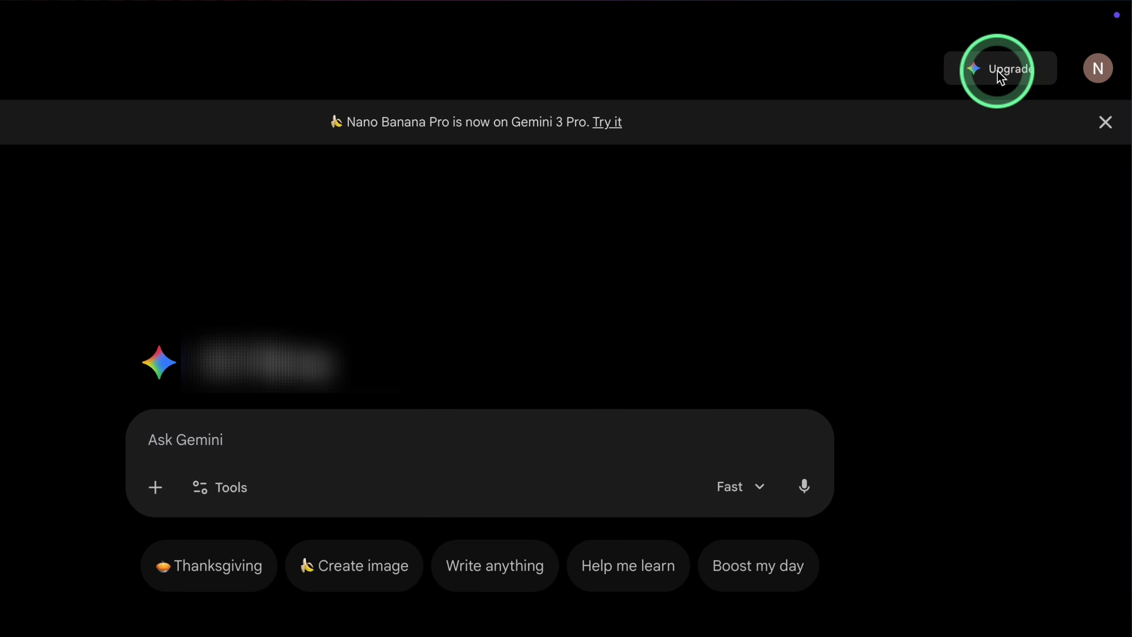
click(1009, 70)
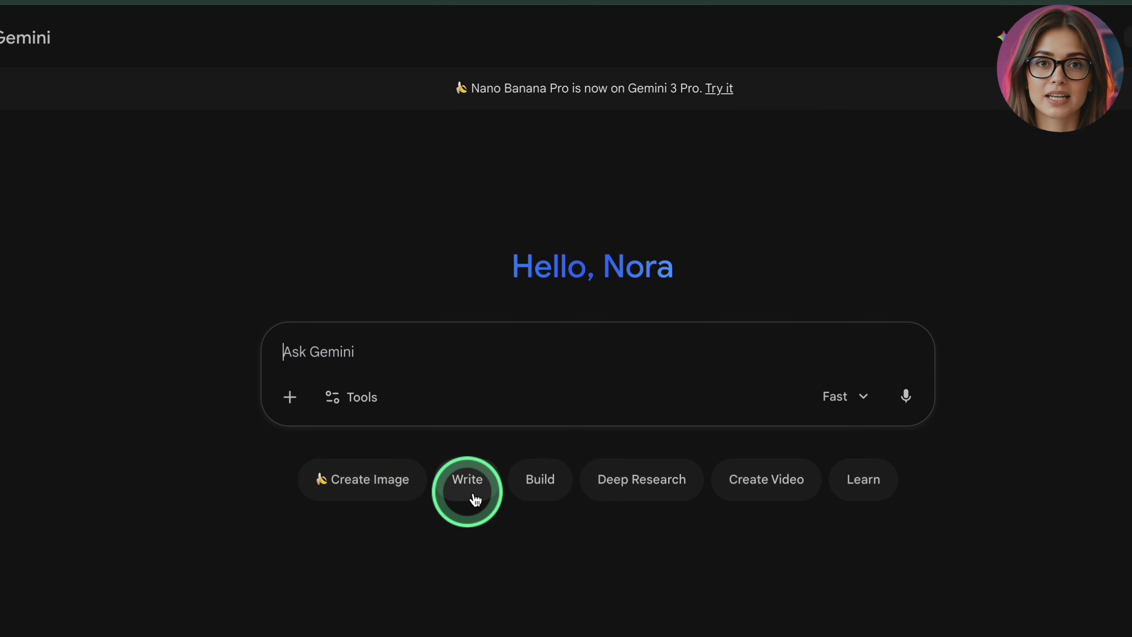
click(784, 491)
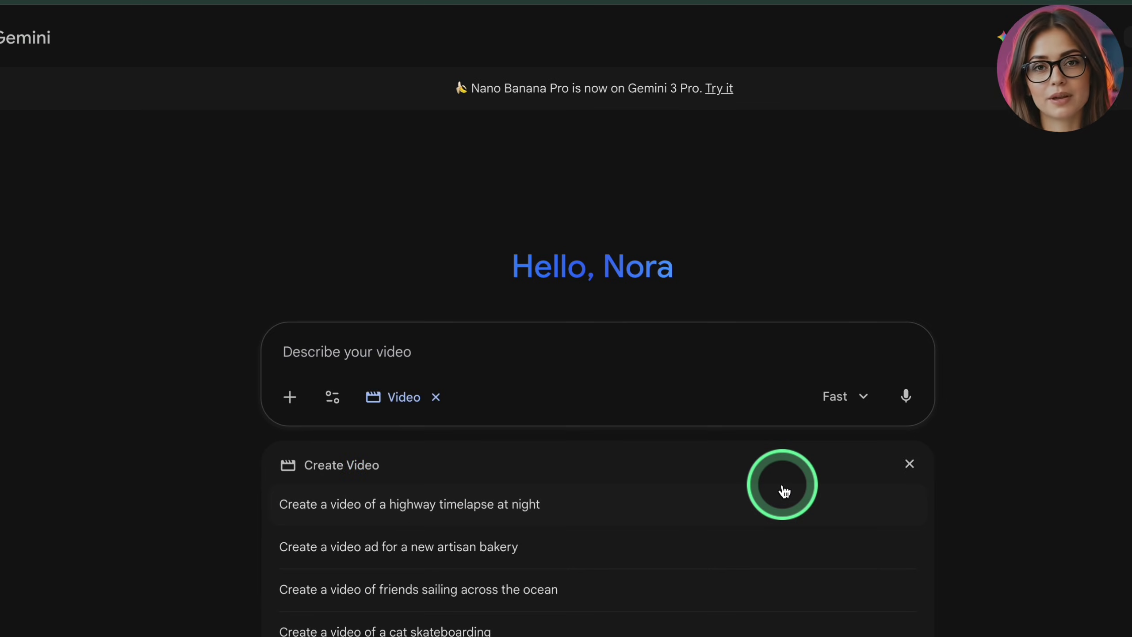
click(322, 470)
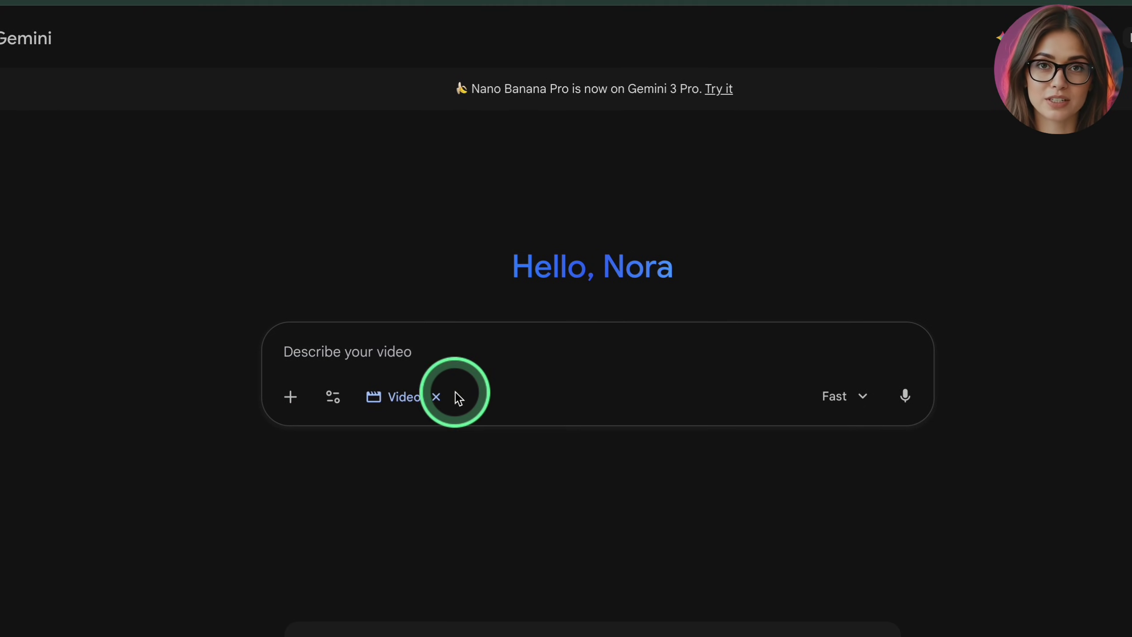
- Paste the gorilla-at-a-desk video prompt and attach the gorilla laptop image
click(363, 354)
text(A realistic gorilla wearing a casual shirt and glasses sits at a desk with a laptop, talking to the viewer while typing a little on the keyboard. He says: ‘Let me show you how I got all these AI videos for free.’ Small head and hand movements, camera static)
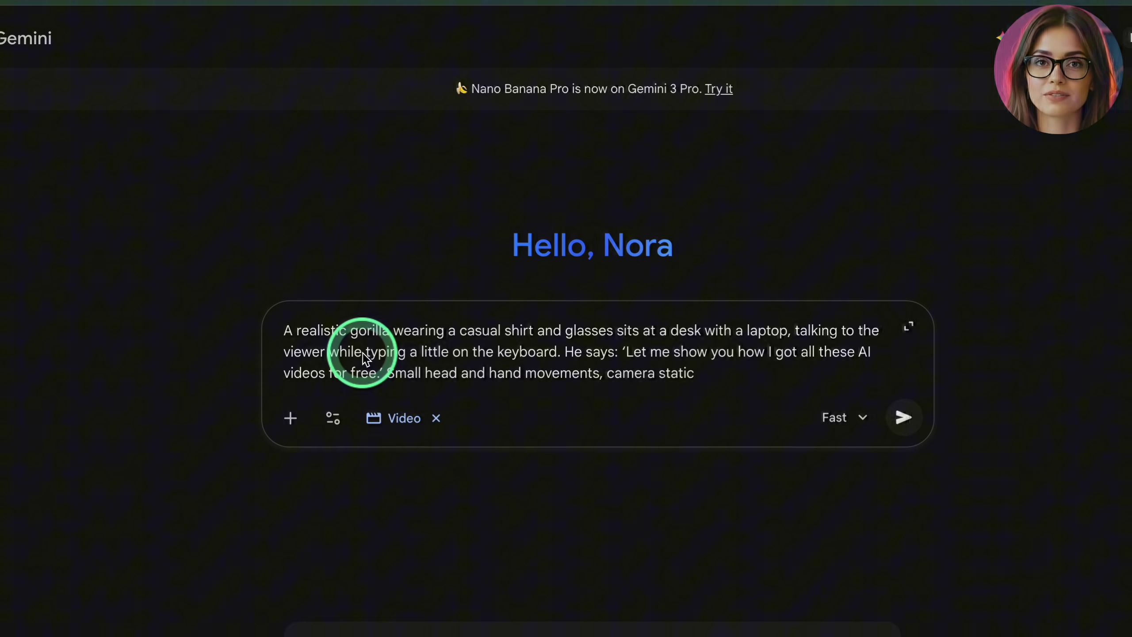
click(290, 416)
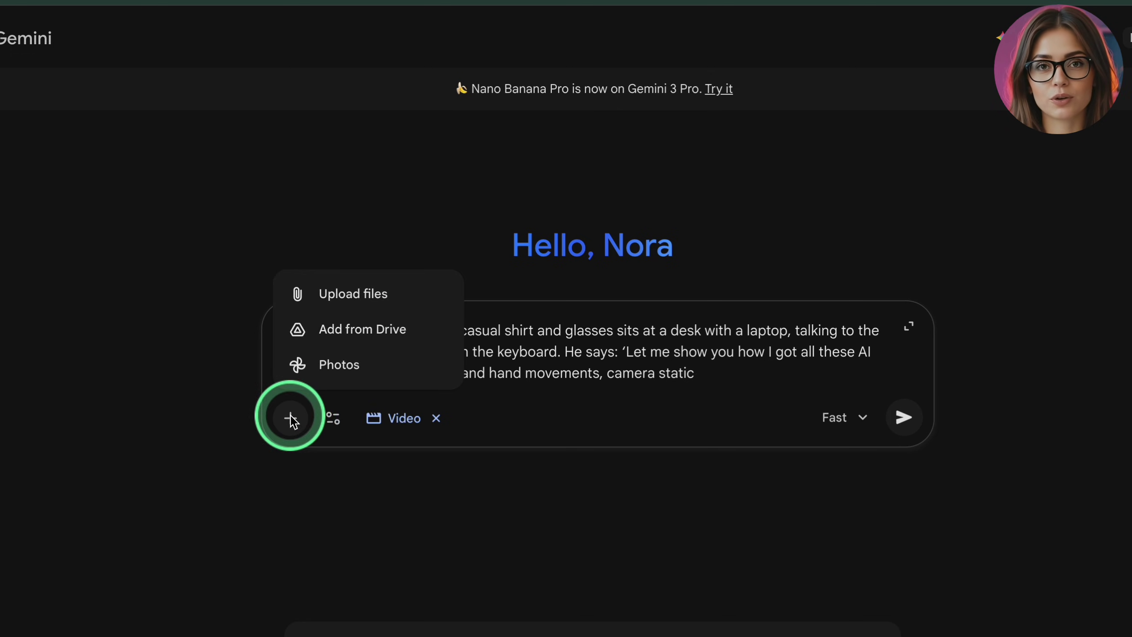
click(330, 296)
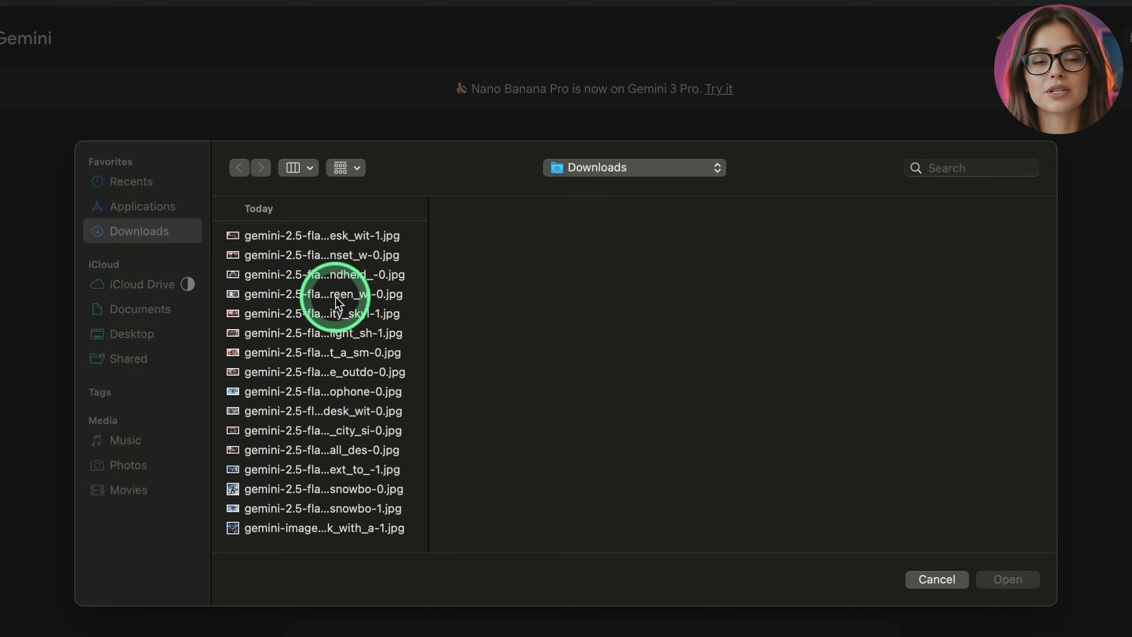
click(296, 240)
click(1028, 572)
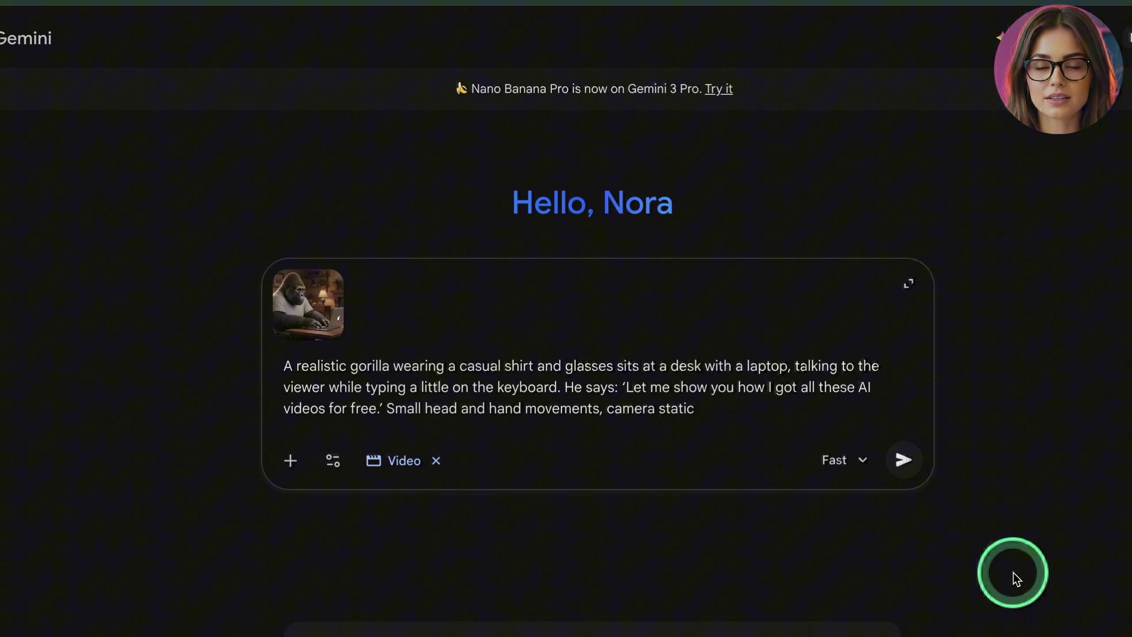
- Submit the request, then play and pause the resulting 8-second gorilla-at-laptop video
click(898, 462)
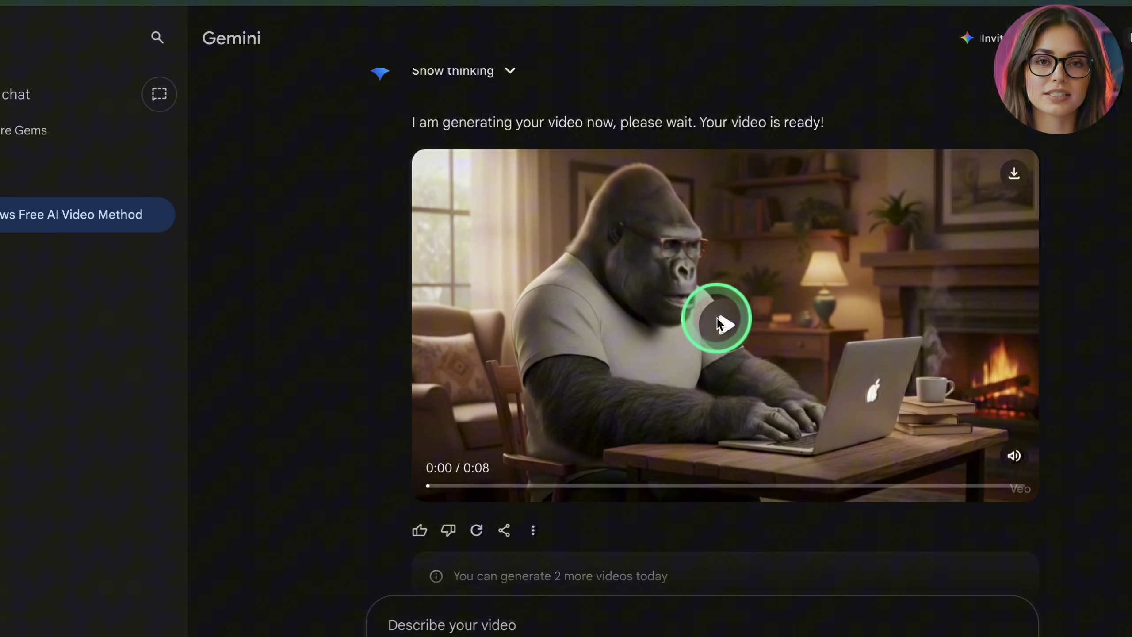
click(721, 325)
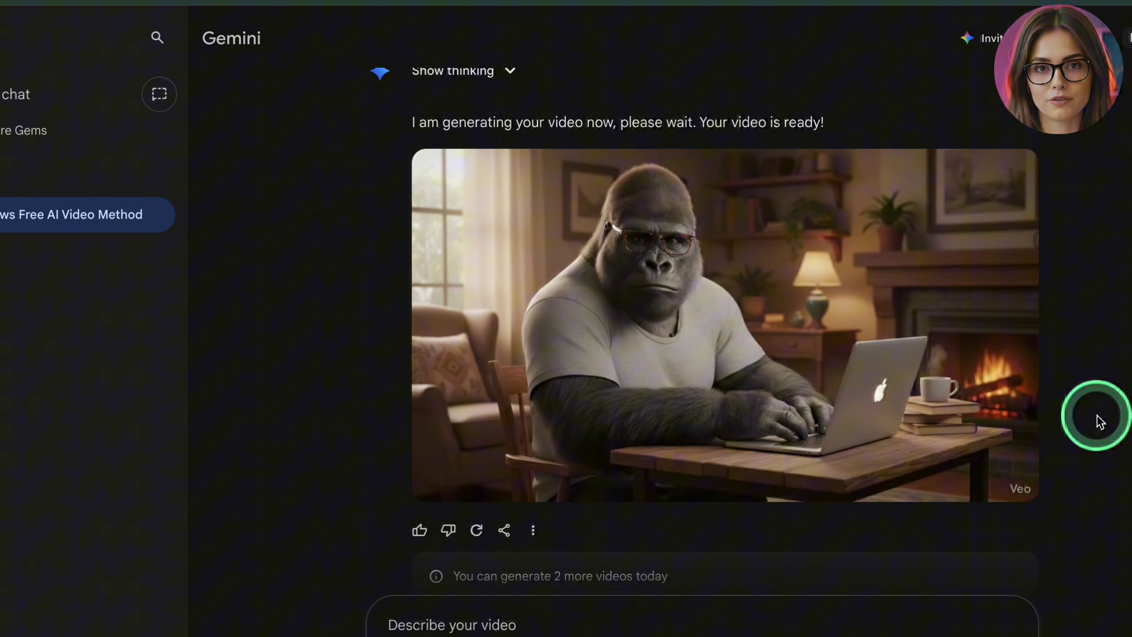
click(730, 324)
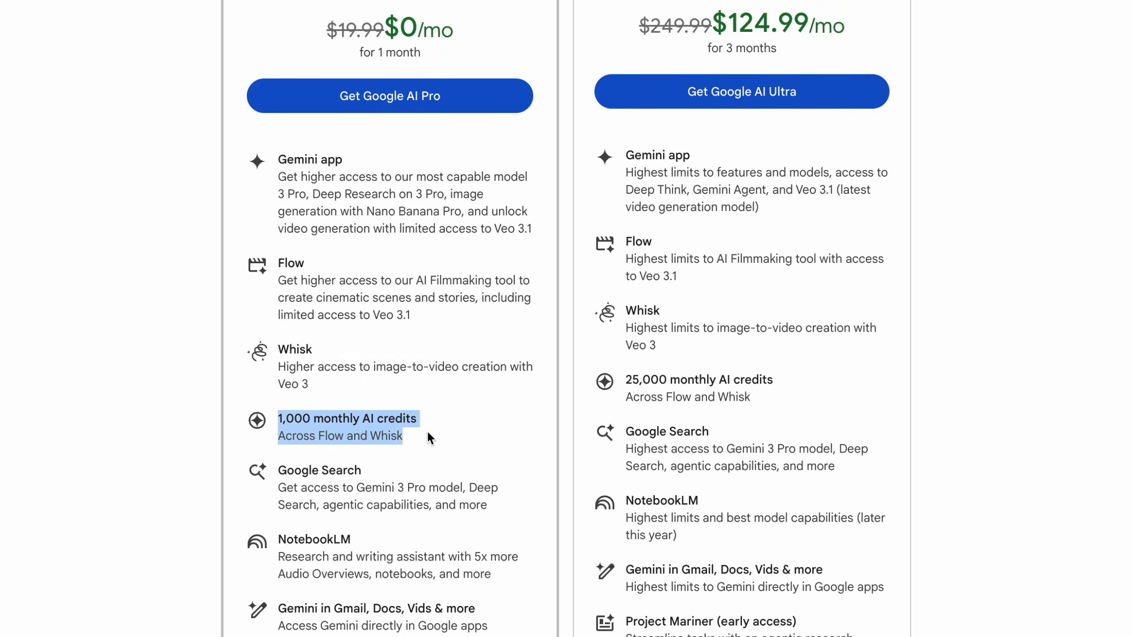
- Scroll the Google AI plans page to the Pro plan's 1,000 monthly Flow and Whisk credits
scroll(386, 605, down, 2)
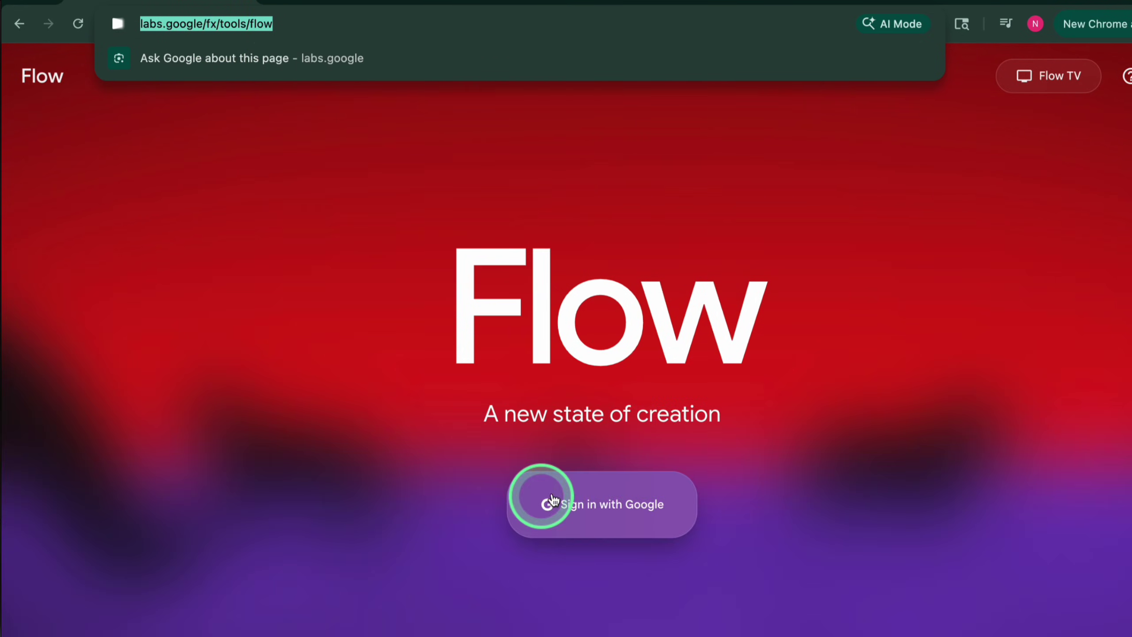
- Sign in to Flow with Google, check the 180 AI credits, and reach the projects dashboard
click(578, 514)
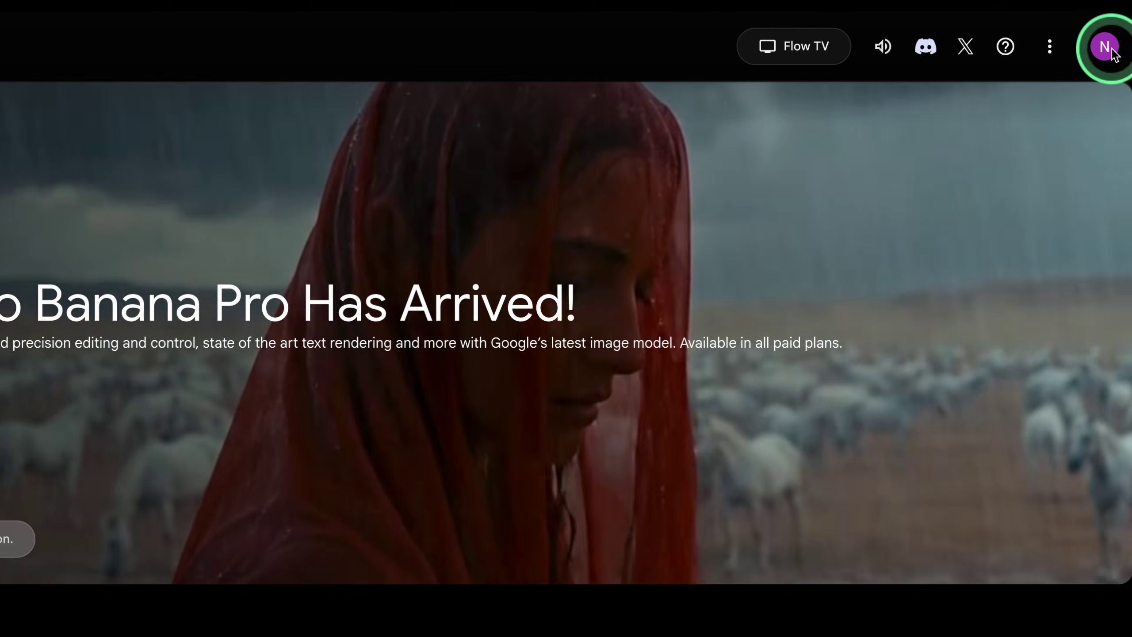
click(1105, 48)
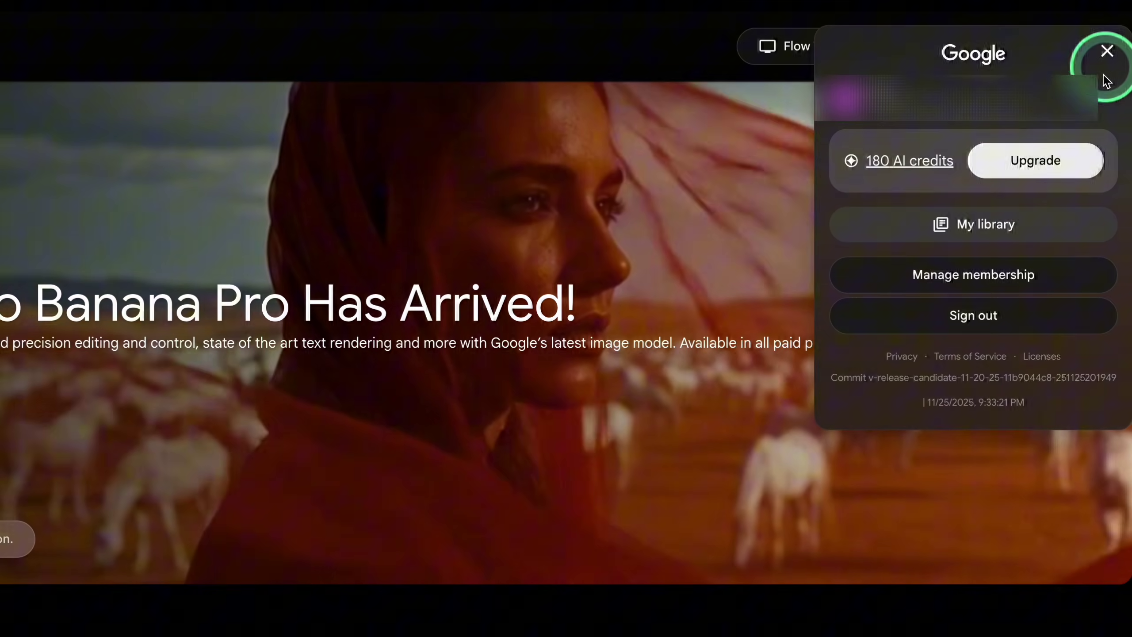
click(919, 173)
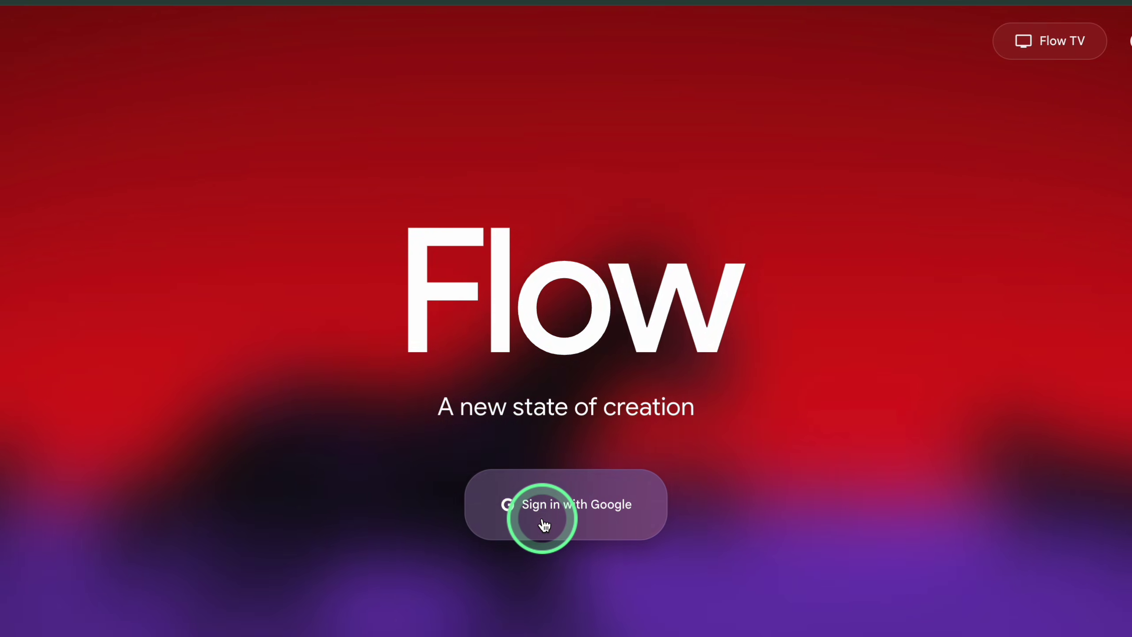
click(544, 524)
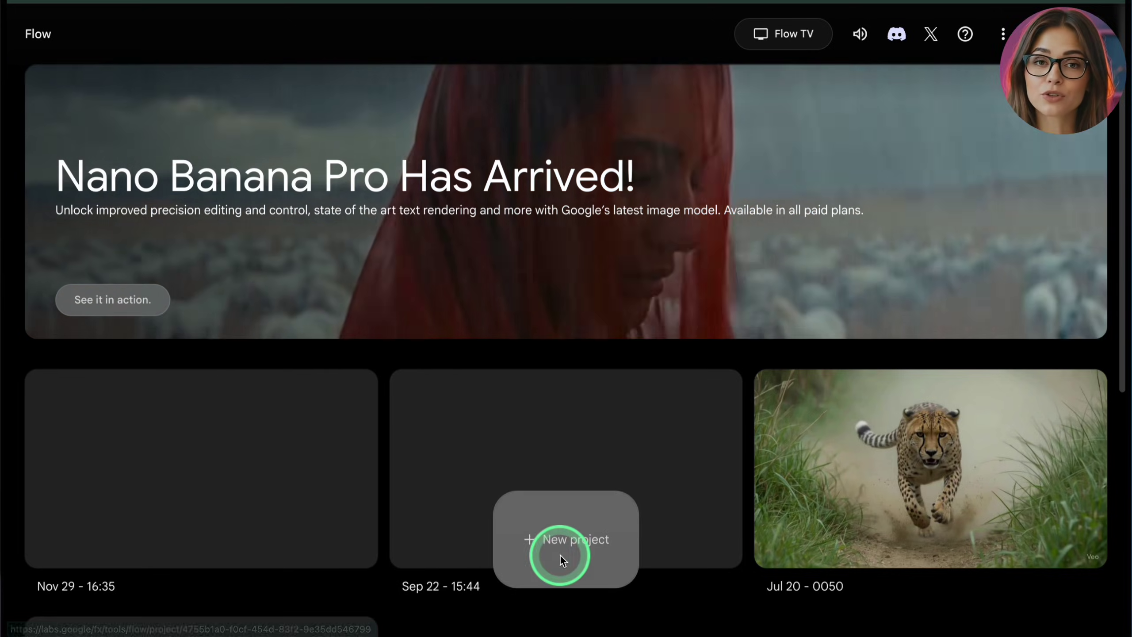
- Create a new Flow project in Frames to Video mode
click(595, 533)
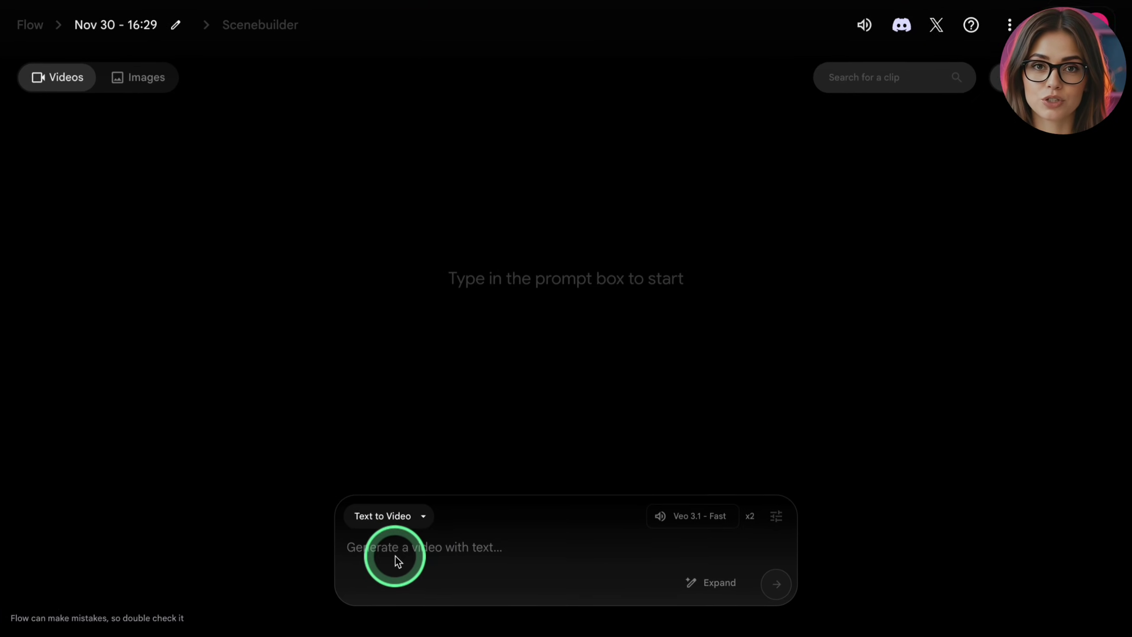
click(421, 516)
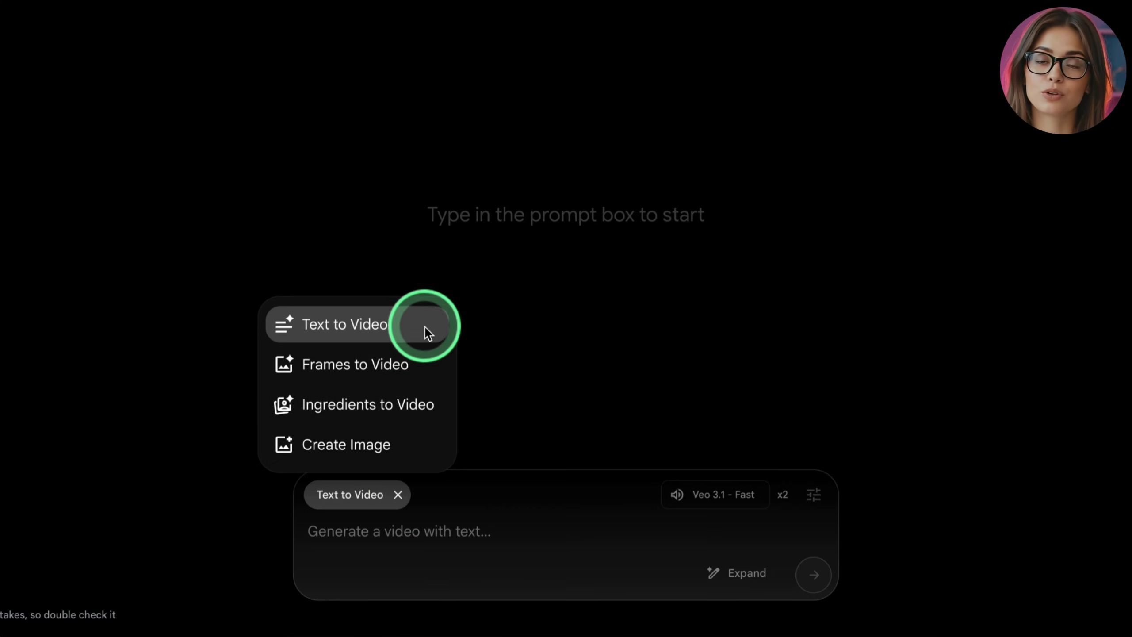
click(411, 366)
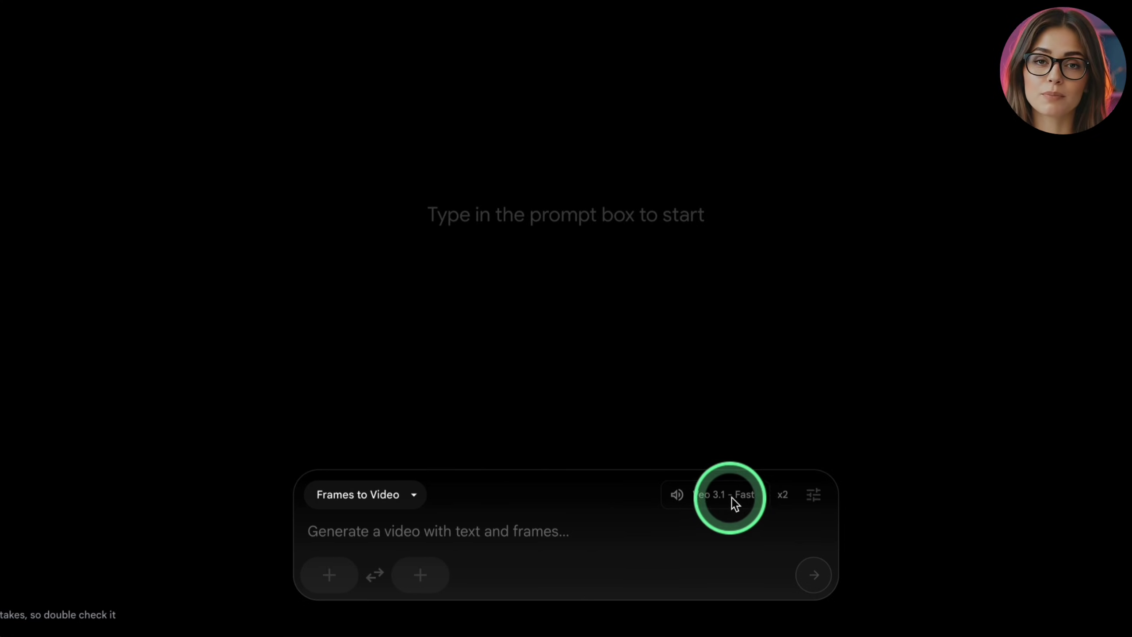
- Set generation to Veo 3.1 - Fast, 1 output per prompt, Landscape (16:9)
click(811, 497)
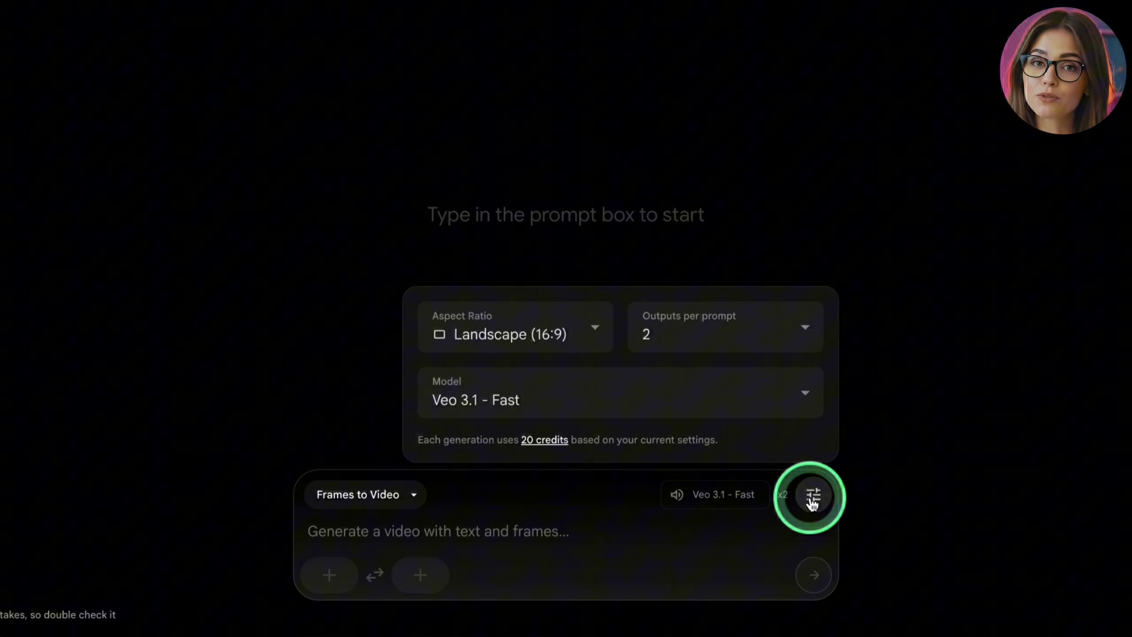
click(813, 395)
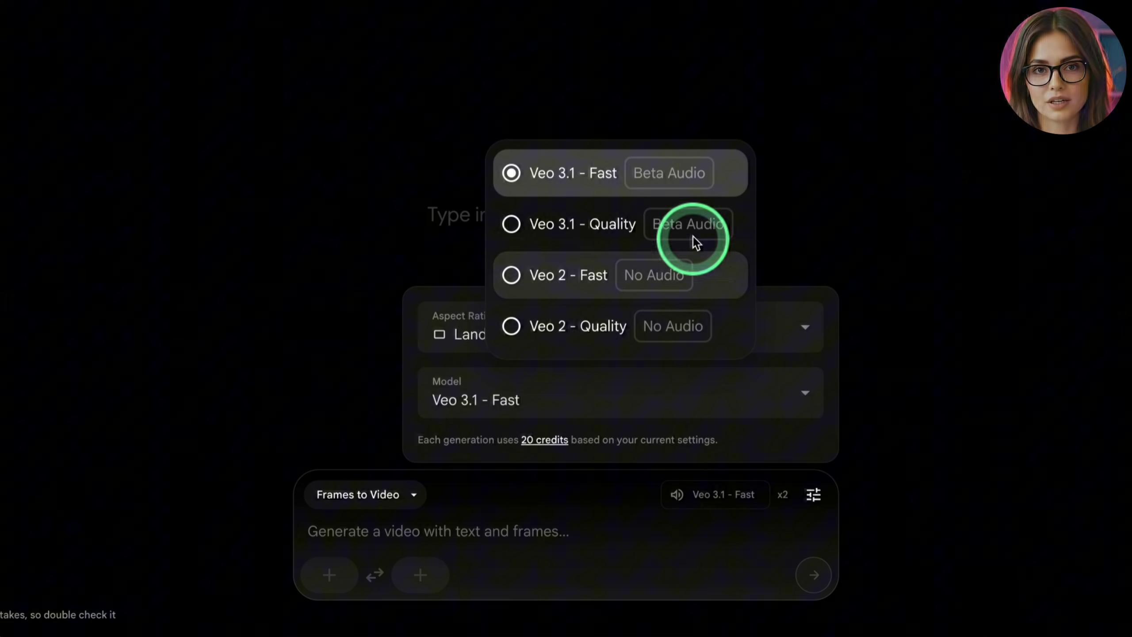
click(638, 174)
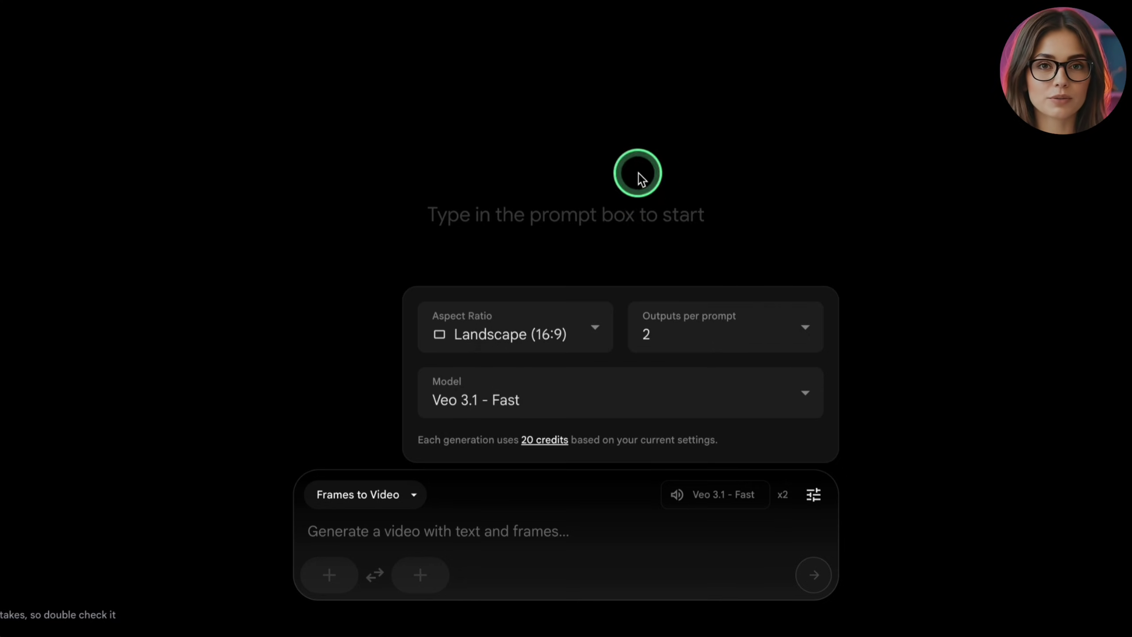
click(696, 340)
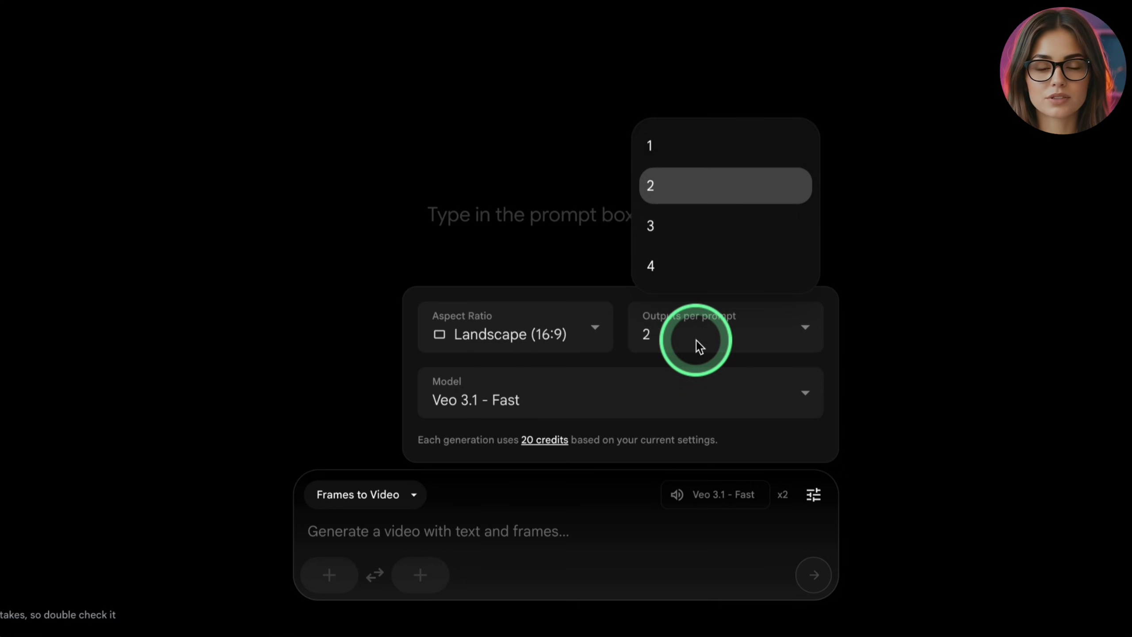
click(704, 148)
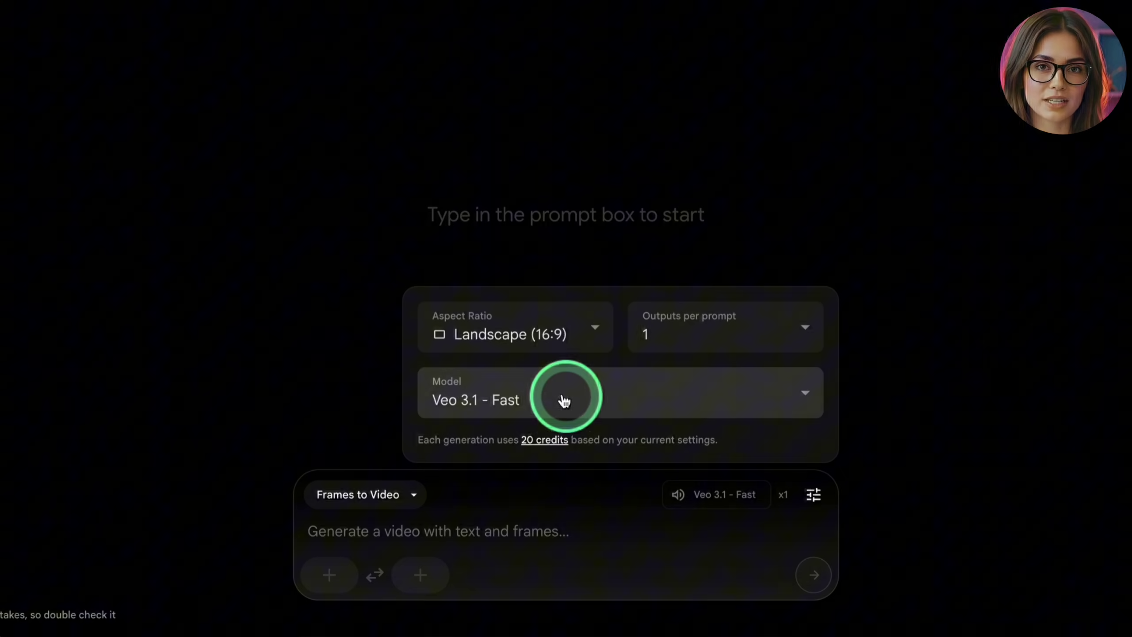
click(595, 332)
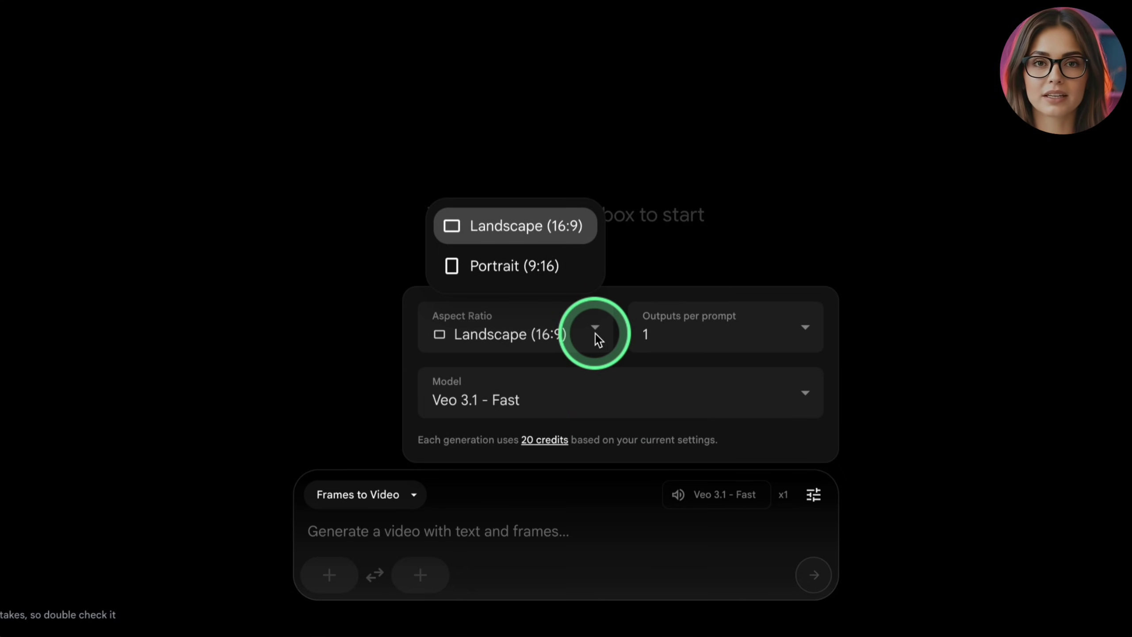
click(597, 336)
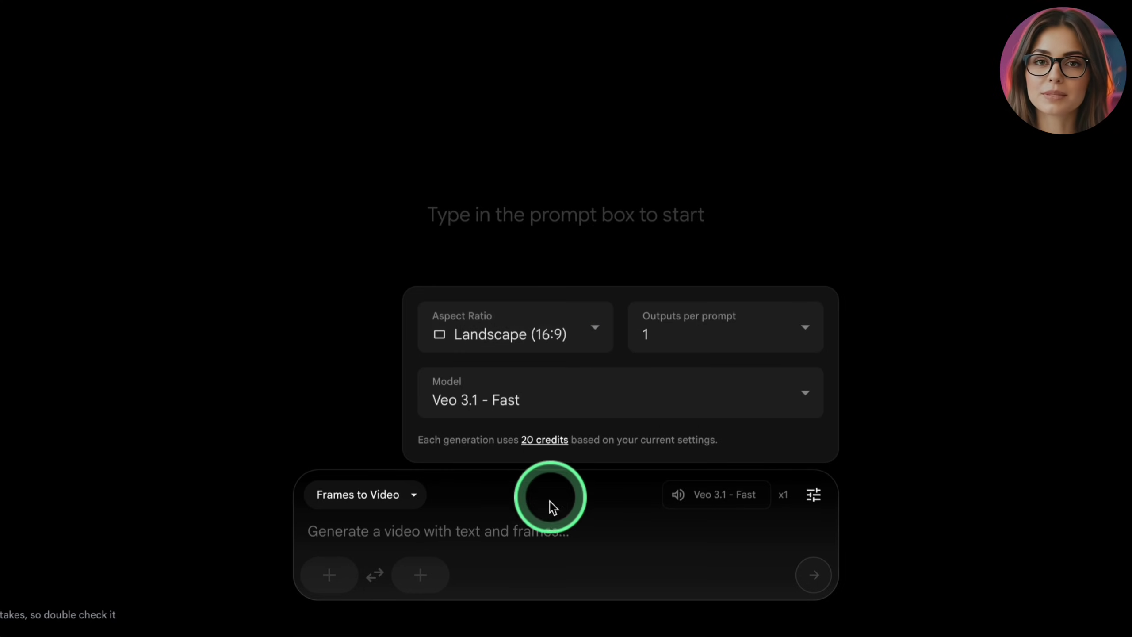
- Paste the snowboarding gorilla prompt and set the cropped snowboard image as starting frame
click(547, 531)
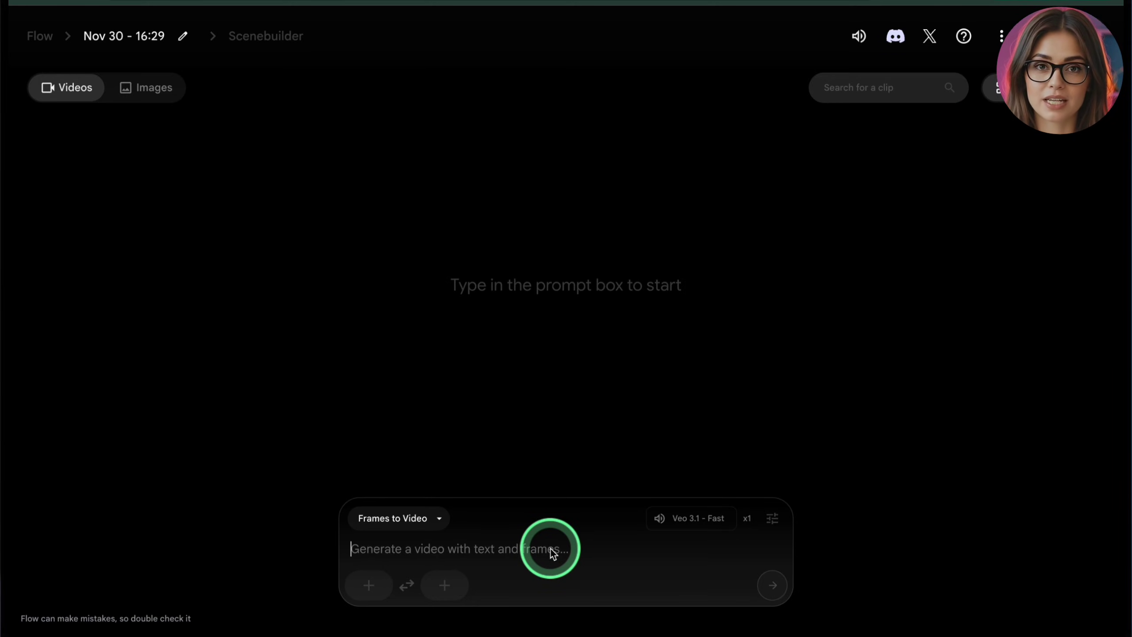
text(A realistic gorilla wearing a suit jacket over snowboard clothes rides a snowboard down a gentle snowy slope, leaning side to side as he rides. Simple continuous motion, wide shot, no camera shake.)
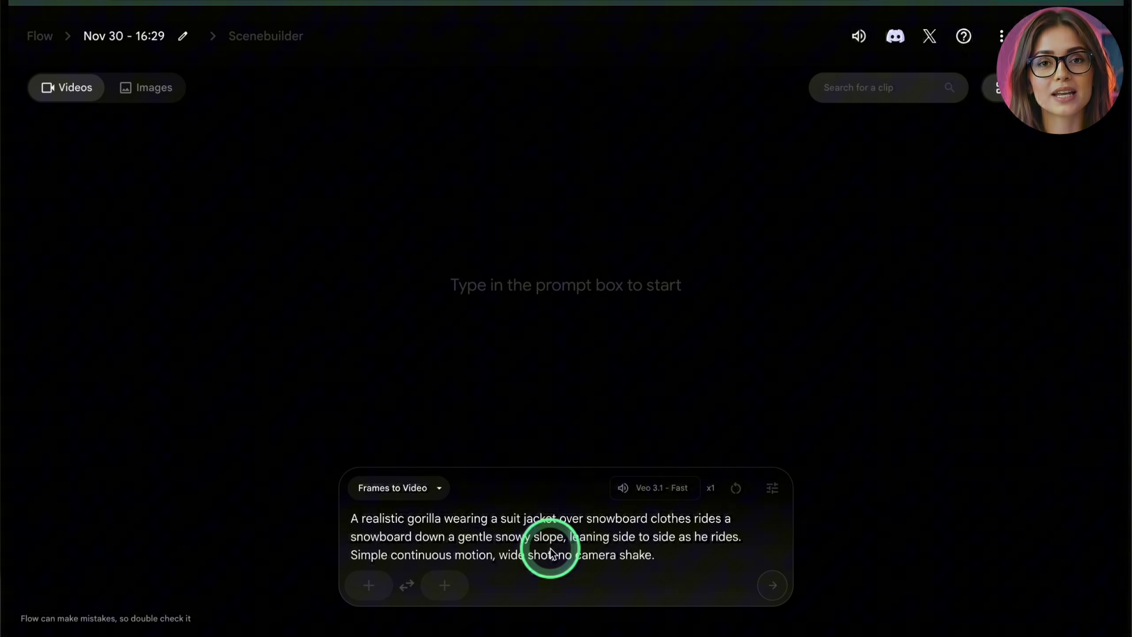
click(373, 585)
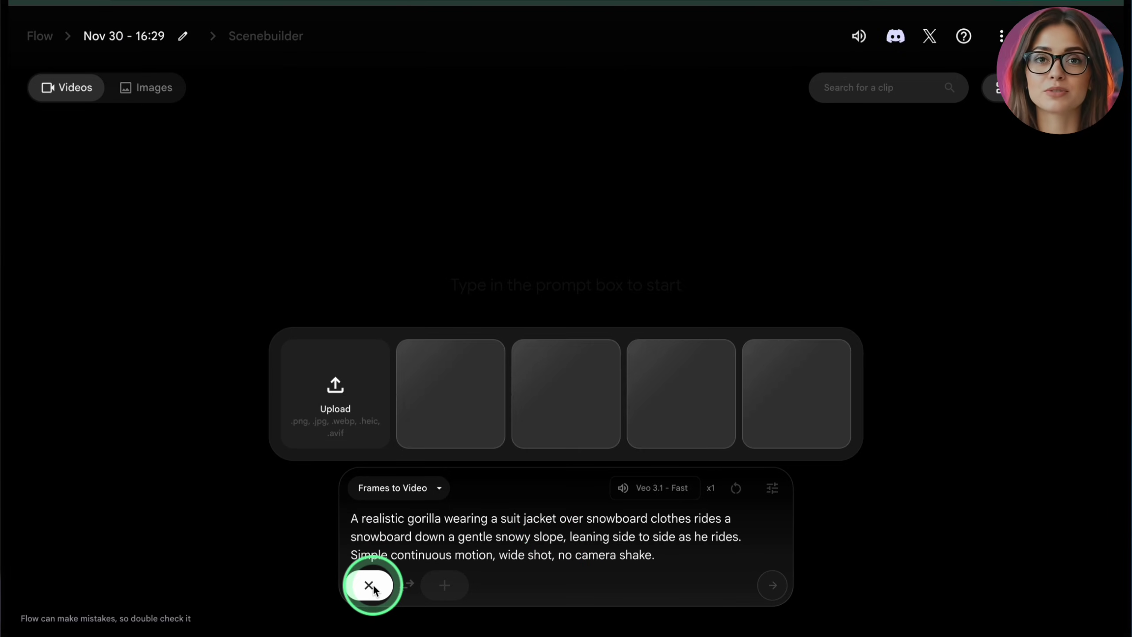
click(350, 397)
click(935, 498)
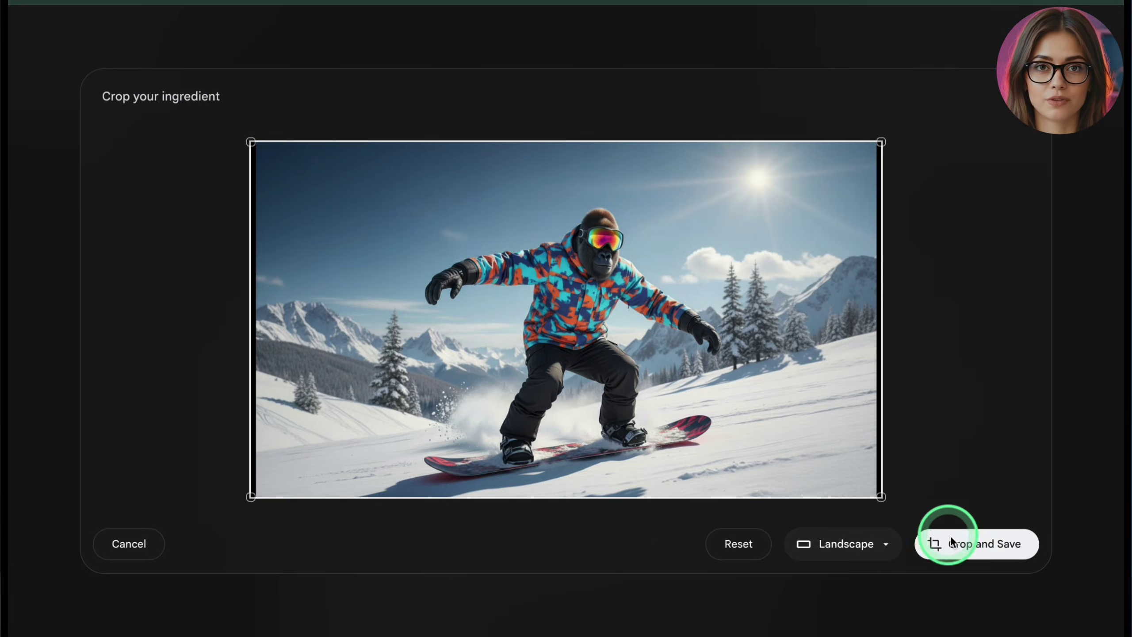
click(943, 542)
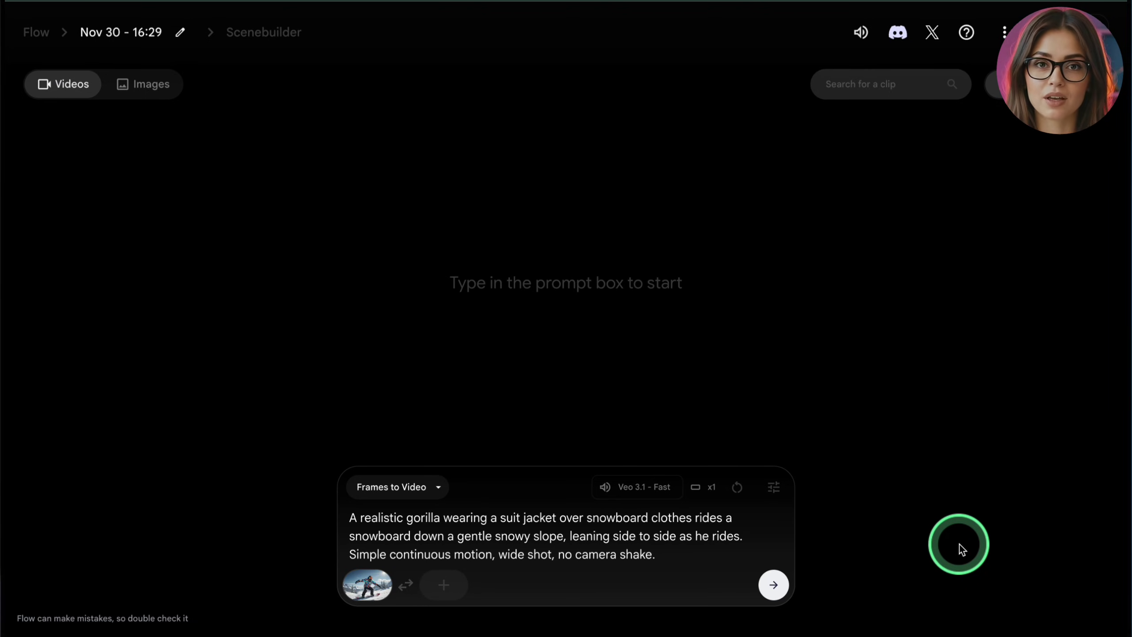
- Generate the snowboarding gorilla clip, pause it, and add it to Scenebuilder
click(773, 584)
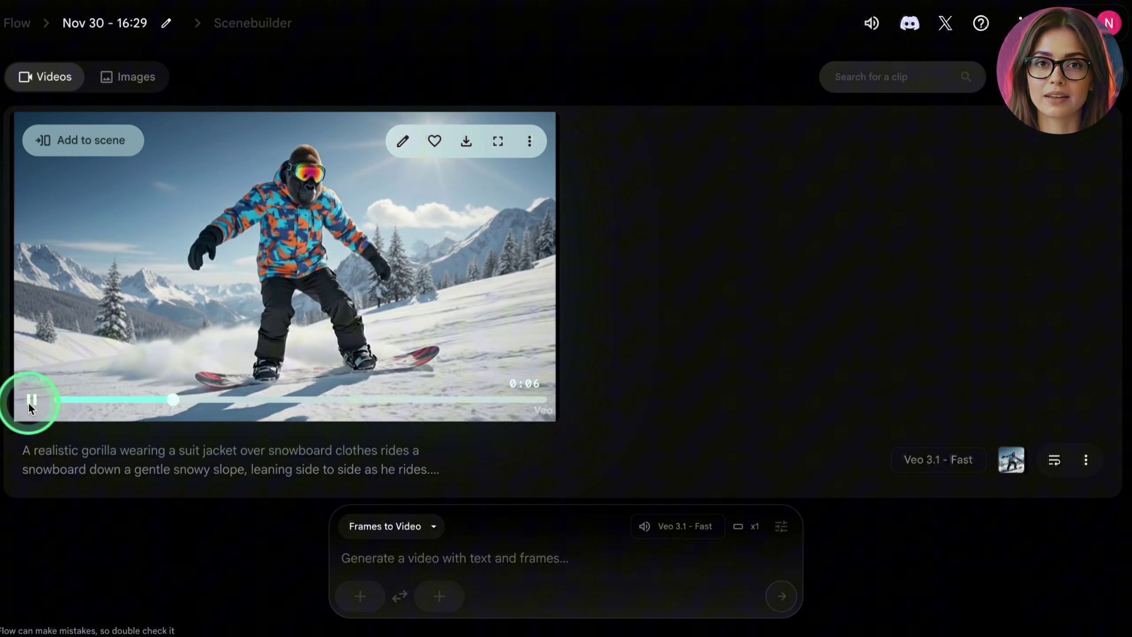
click(29, 402)
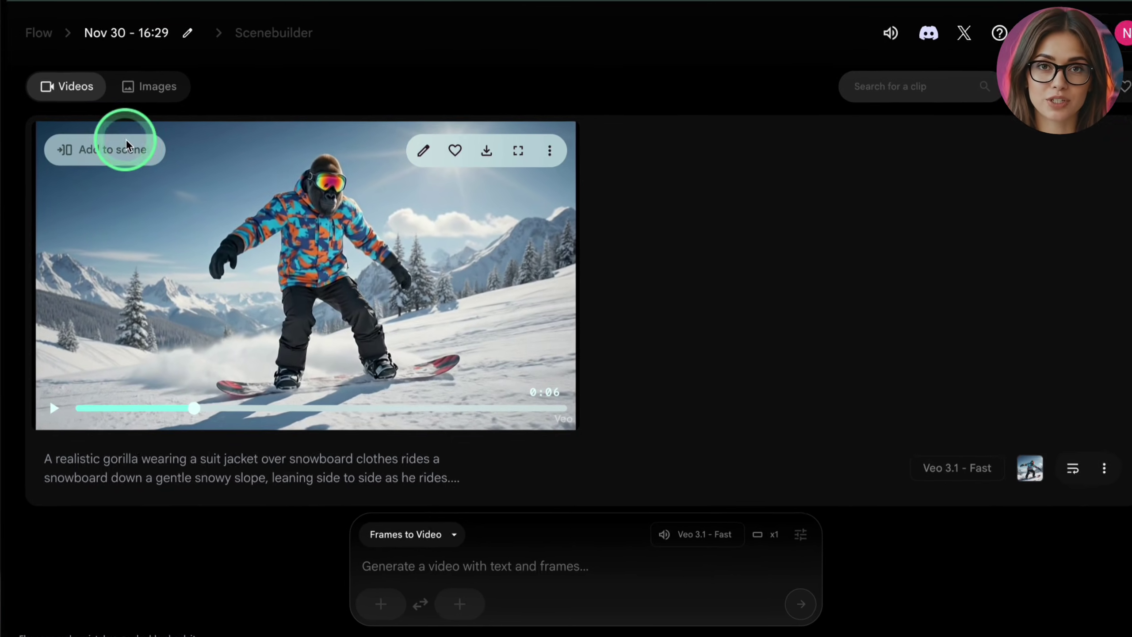
click(126, 153)
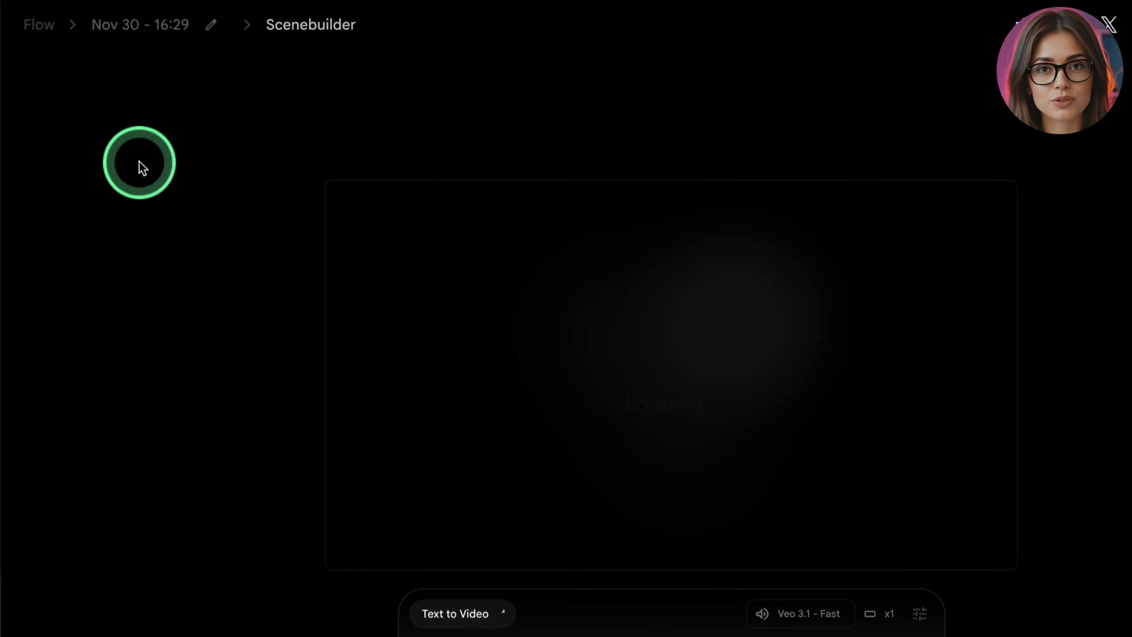
click(627, 444)
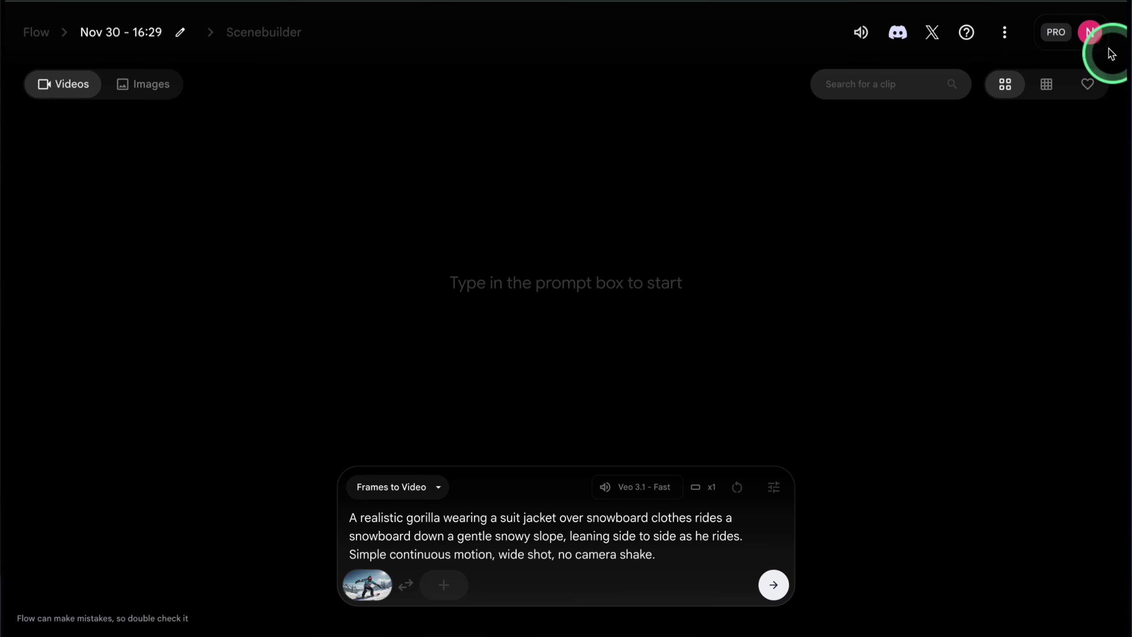
- Check the remaining AI credits and keep Veo 3.1 - Fast as the model
click(1090, 34)
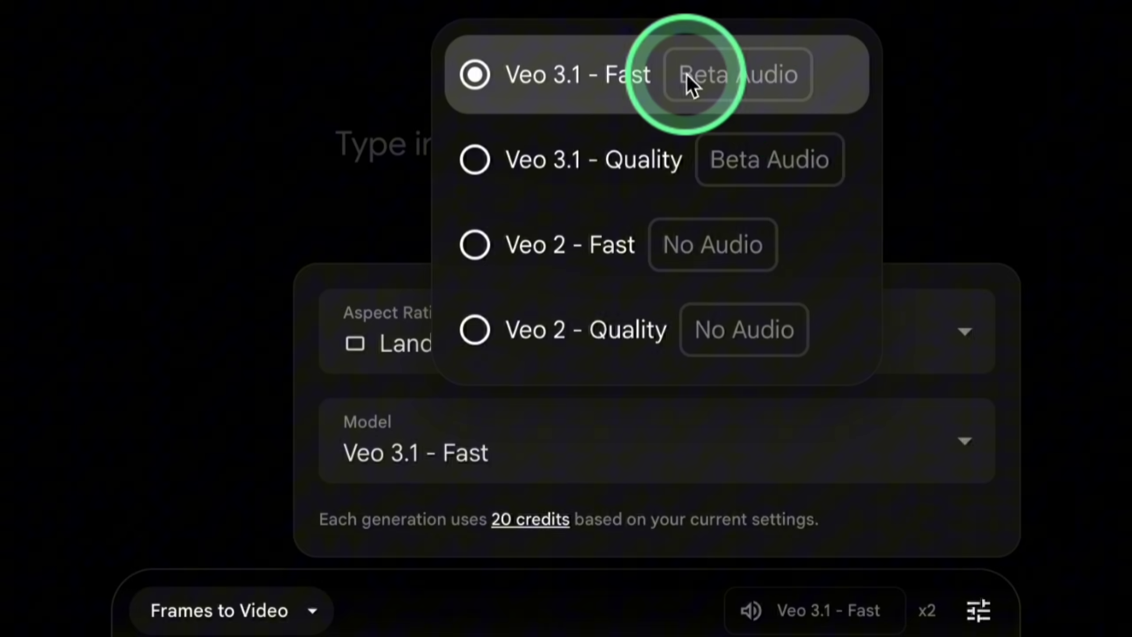
click(687, 75)
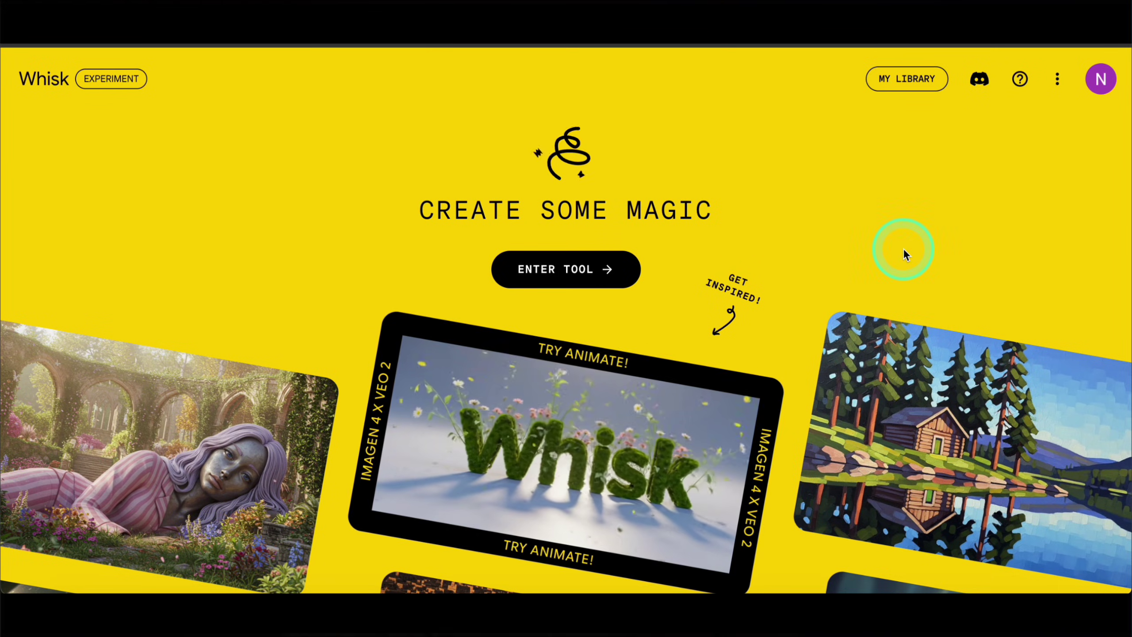
- Check Whisk credits, enter the image tool, and expand the Subject, Scene and Style slots
click(1099, 82)
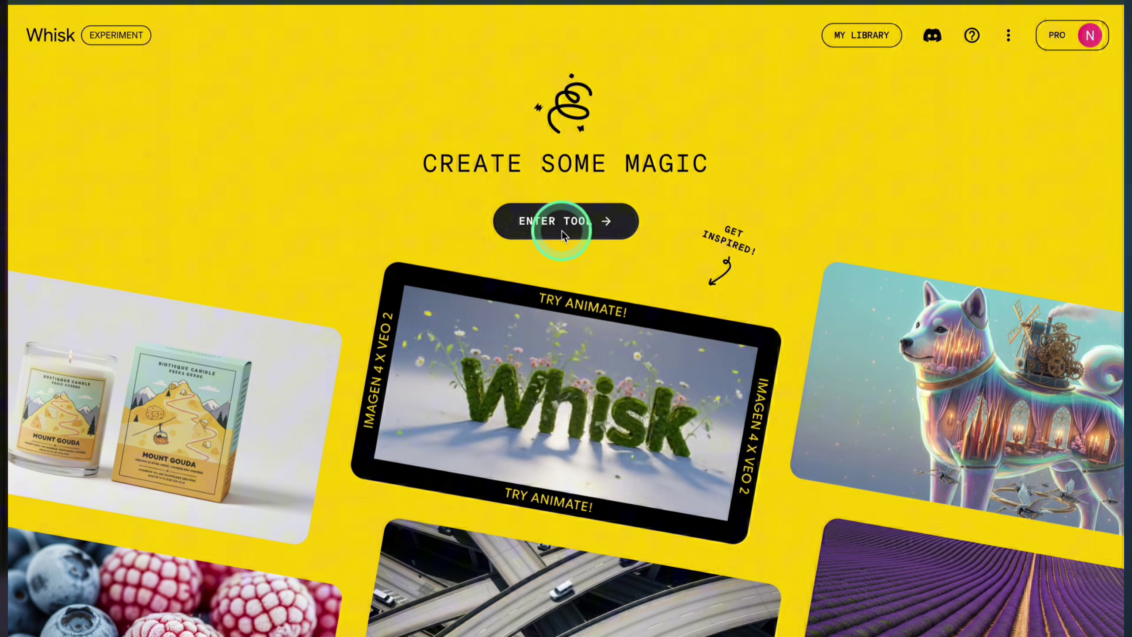
click(563, 233)
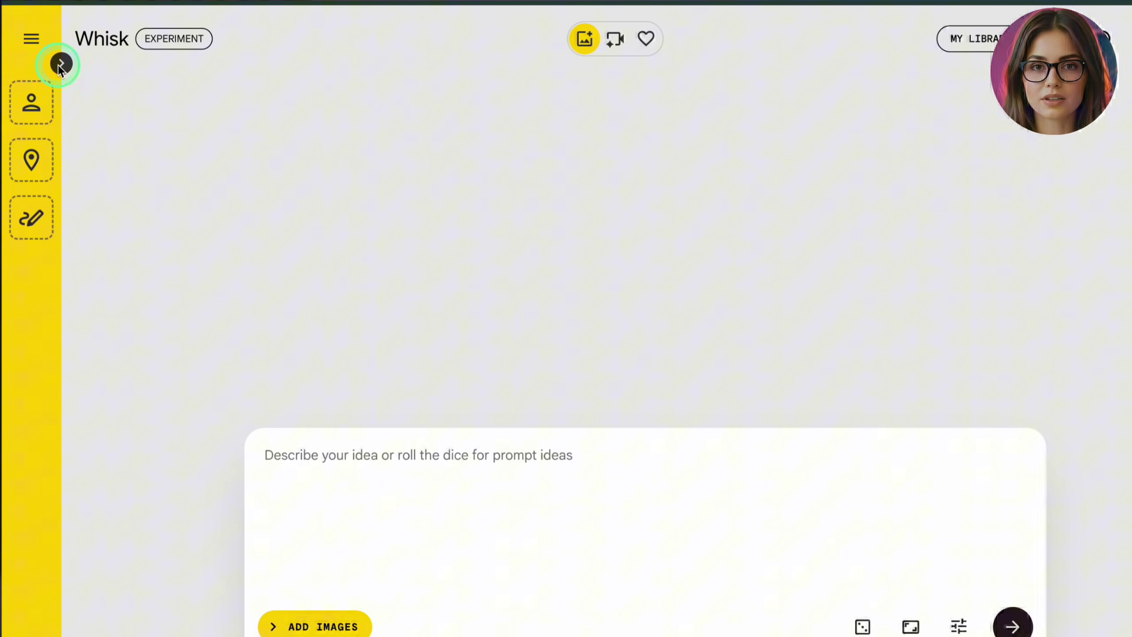
click(60, 65)
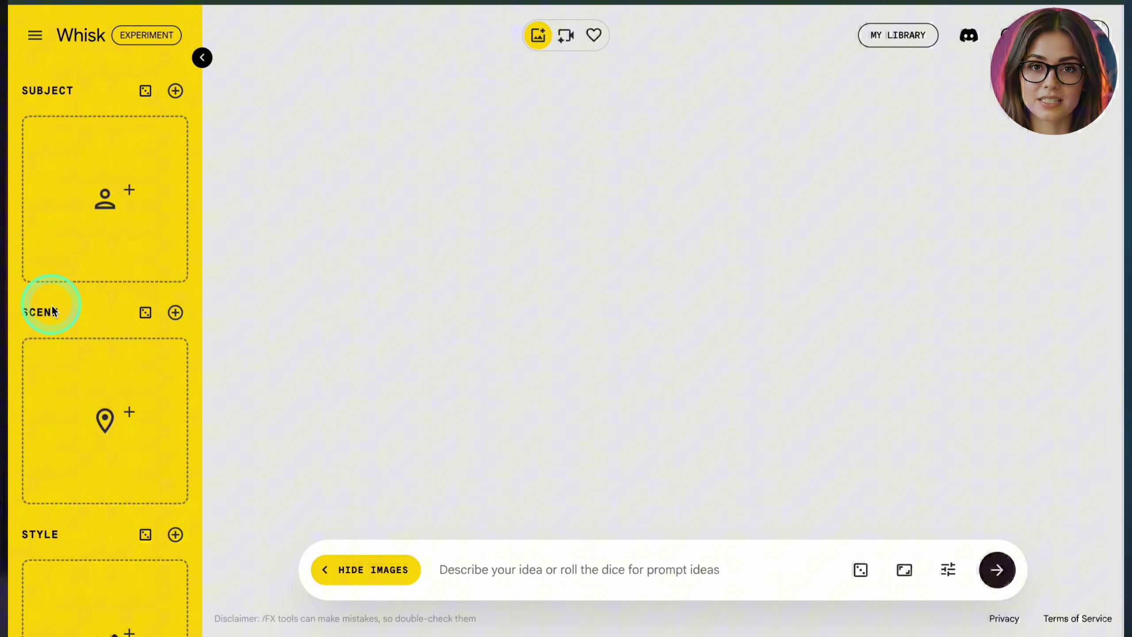
scroll(74, 318, down, 3)
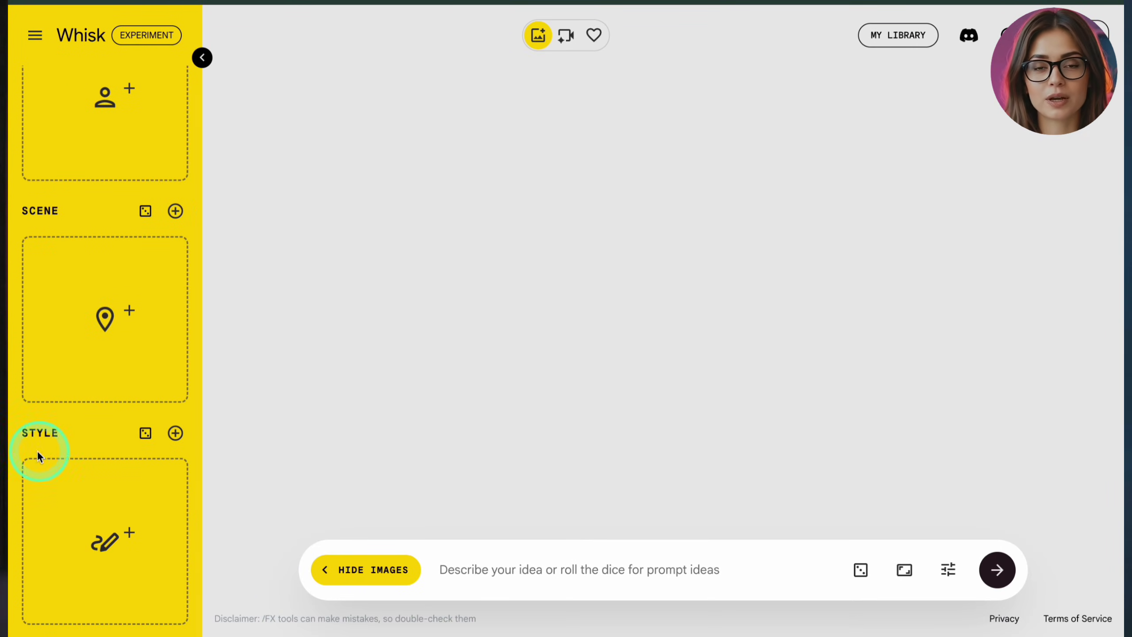
- Load the gorilla picture as Subject and the futuristic city image as Scene
scroll(56, 430, up, 3)
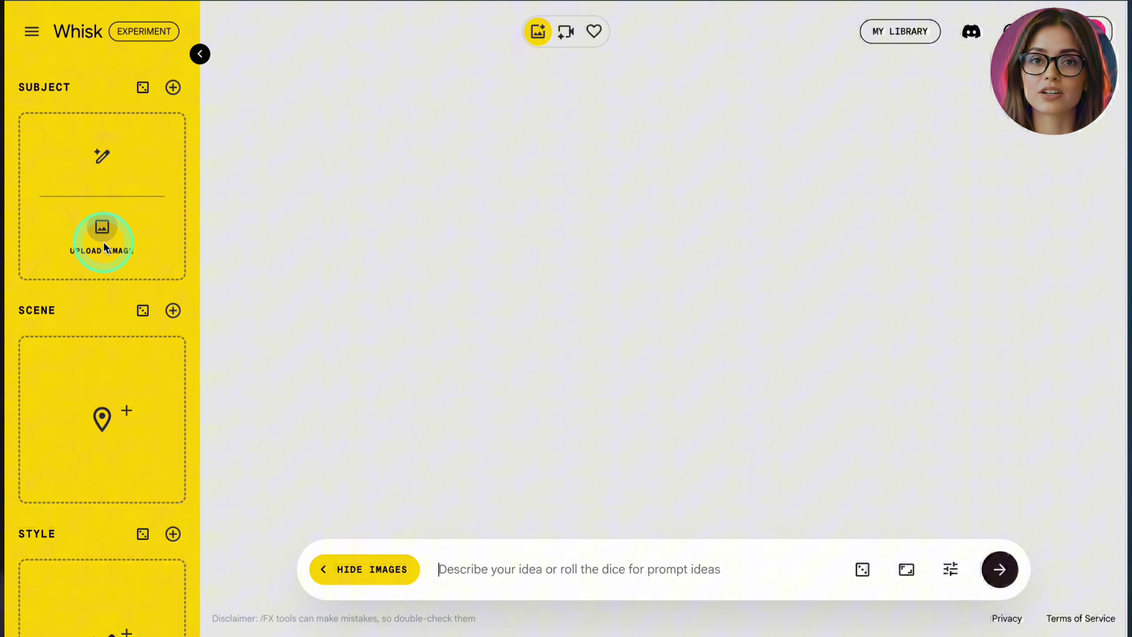
click(102, 228)
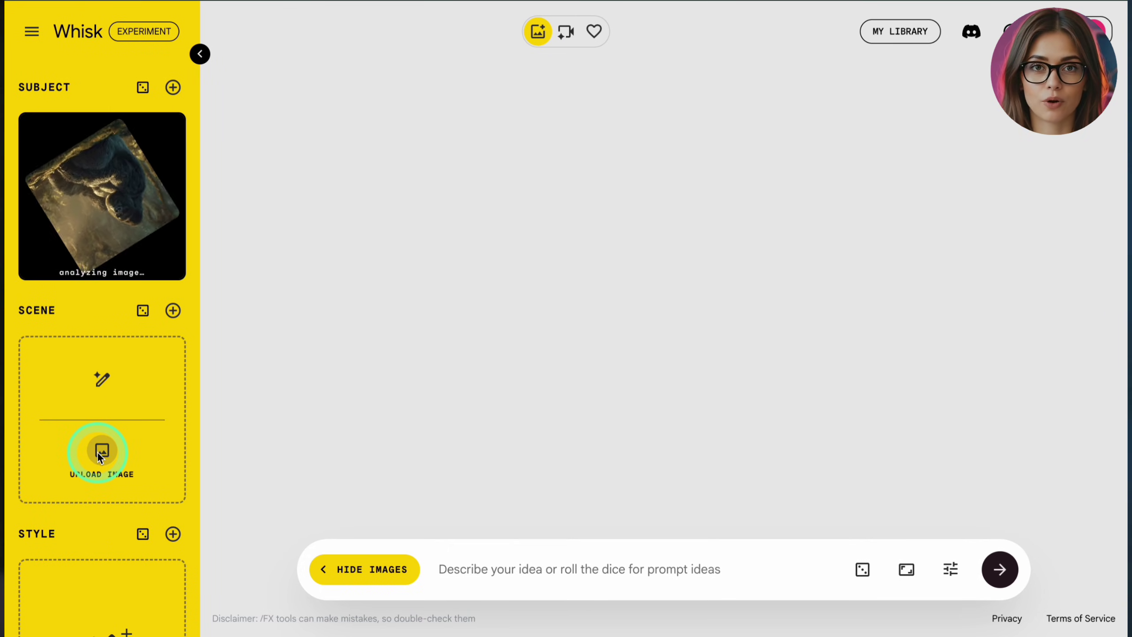
click(101, 451)
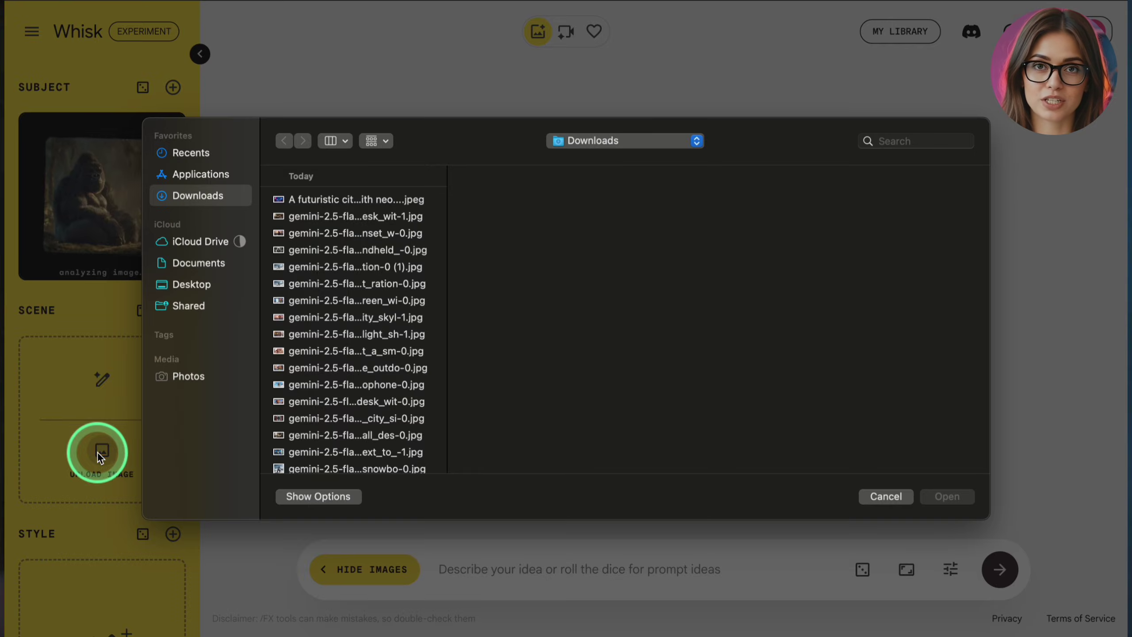
click(347, 205)
click(954, 496)
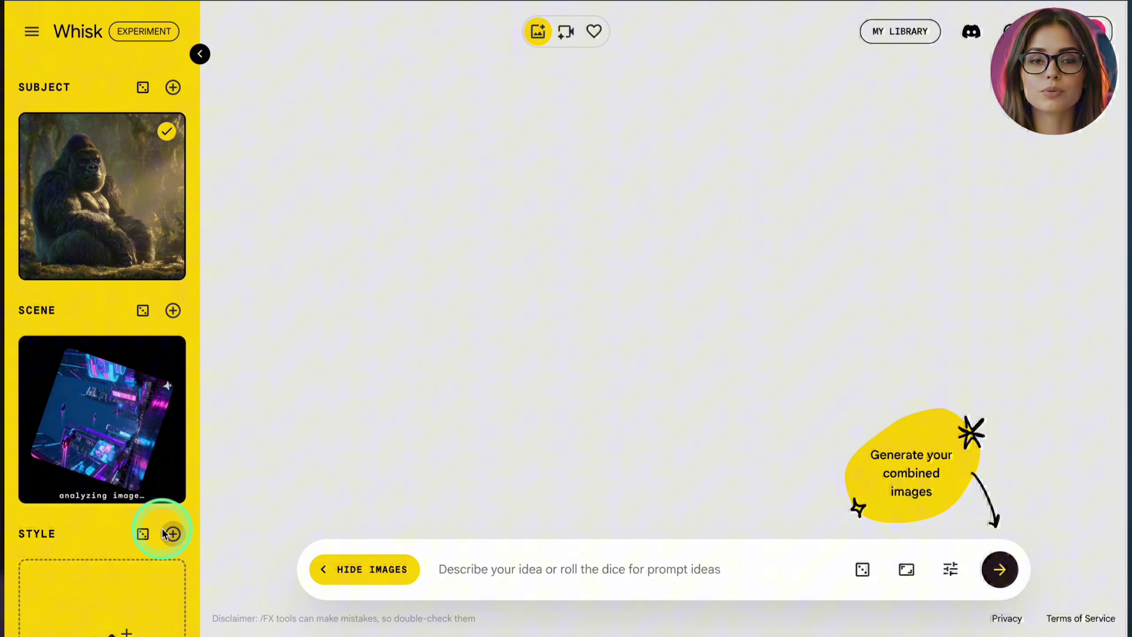
- Generate two images of the casually dressed gorilla walking the neon city street
scroll(165, 529, down, 2)
mouse_move(100, 583)
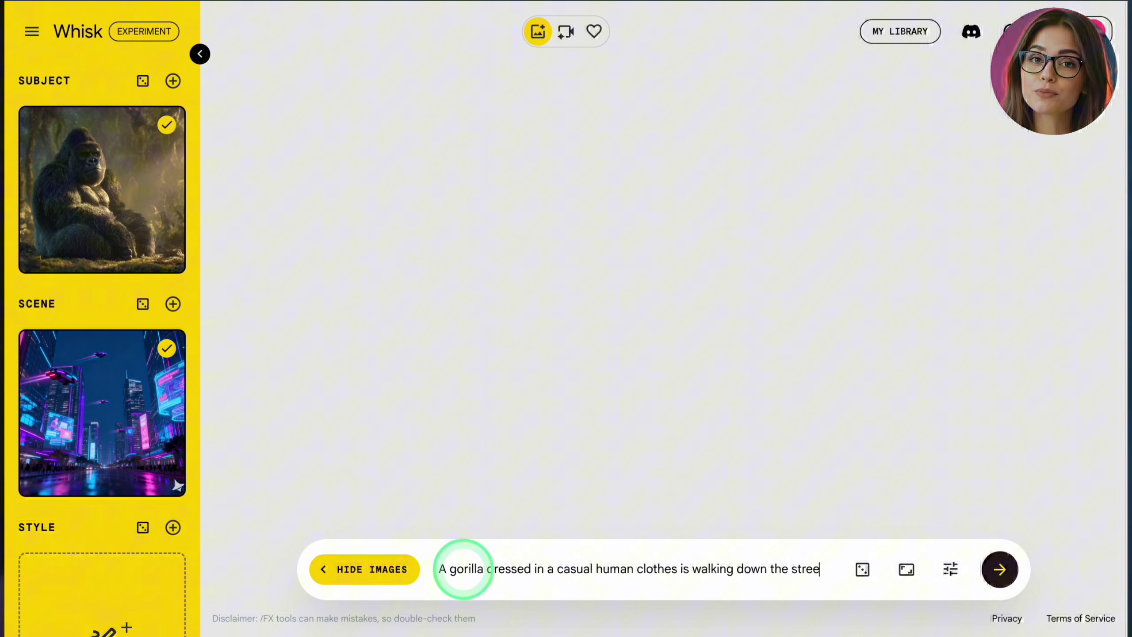
click(1008, 577)
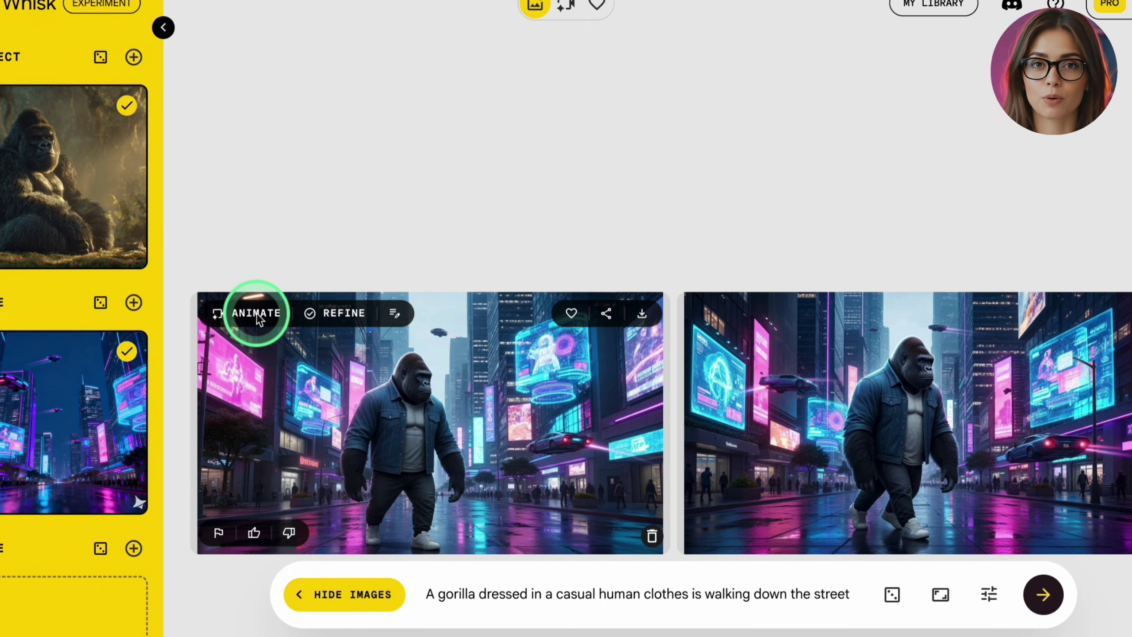
- Animate the first neon-city gorilla image with the walking-and-talking prompt and open the video
click(258, 314)
click(274, 575)
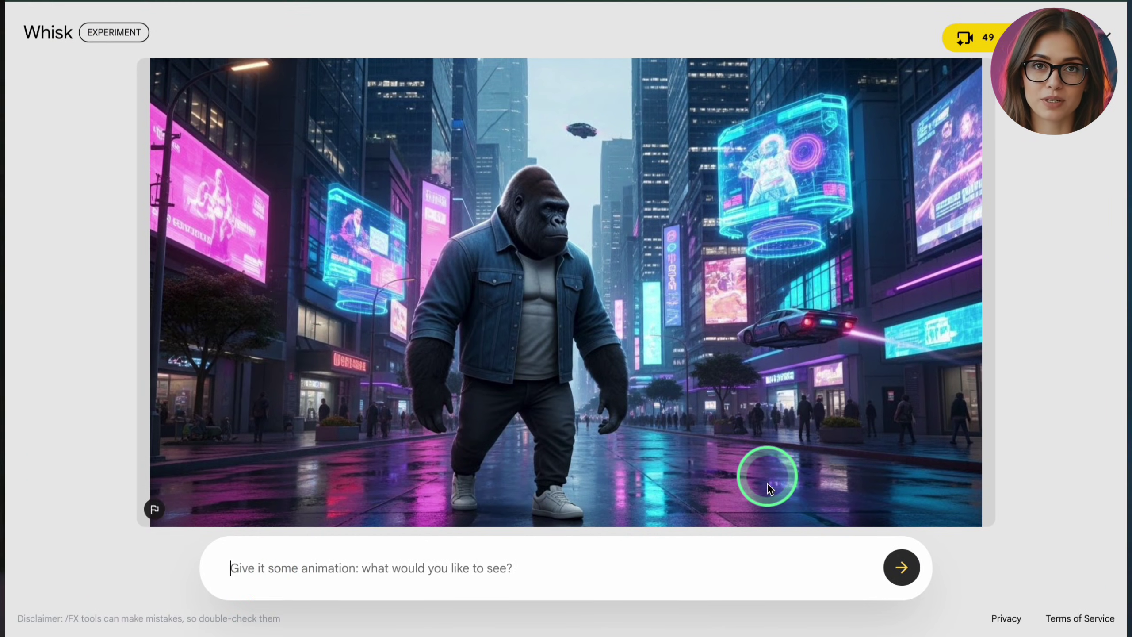
click(283, 589)
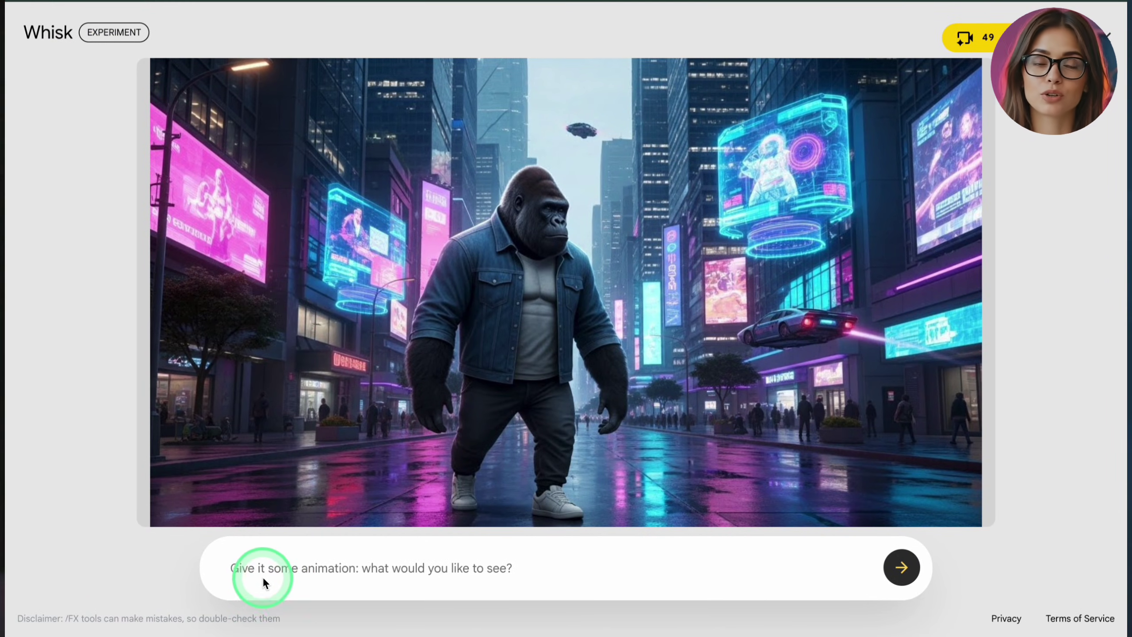
text(A gorilla walks slowly along a city sidewalk while talking to camera. His  arms swing naturally, and the camera follows him in a simple side view. He says: ‘I’m testing different AI video models live on the street today.’ Short walking shot, light movement, no wild camera motion.)
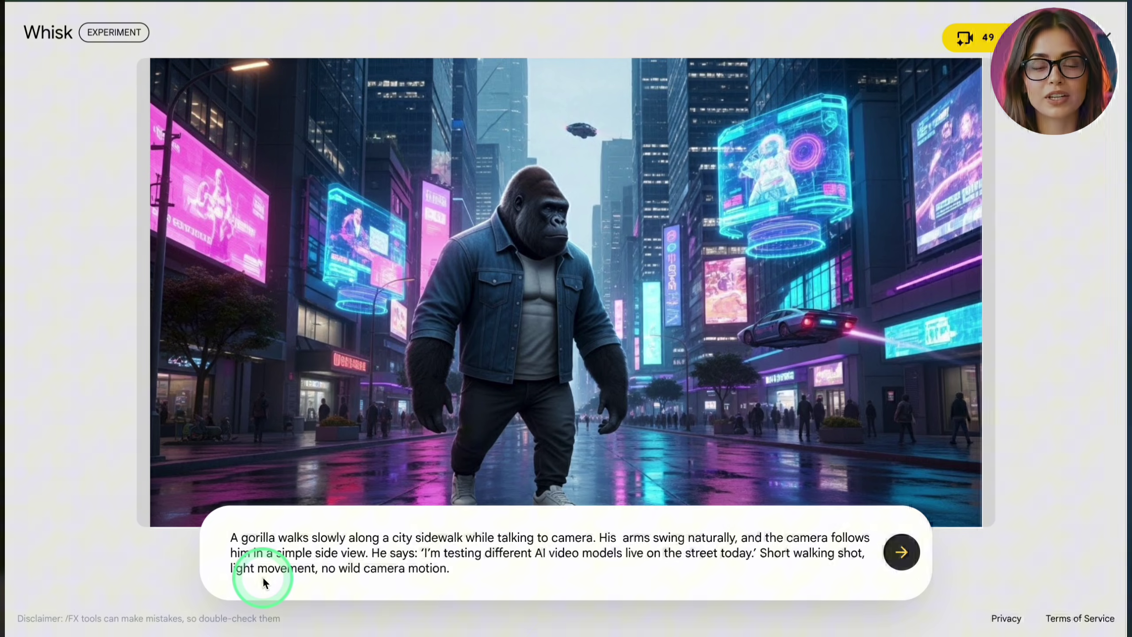
click(970, 564)
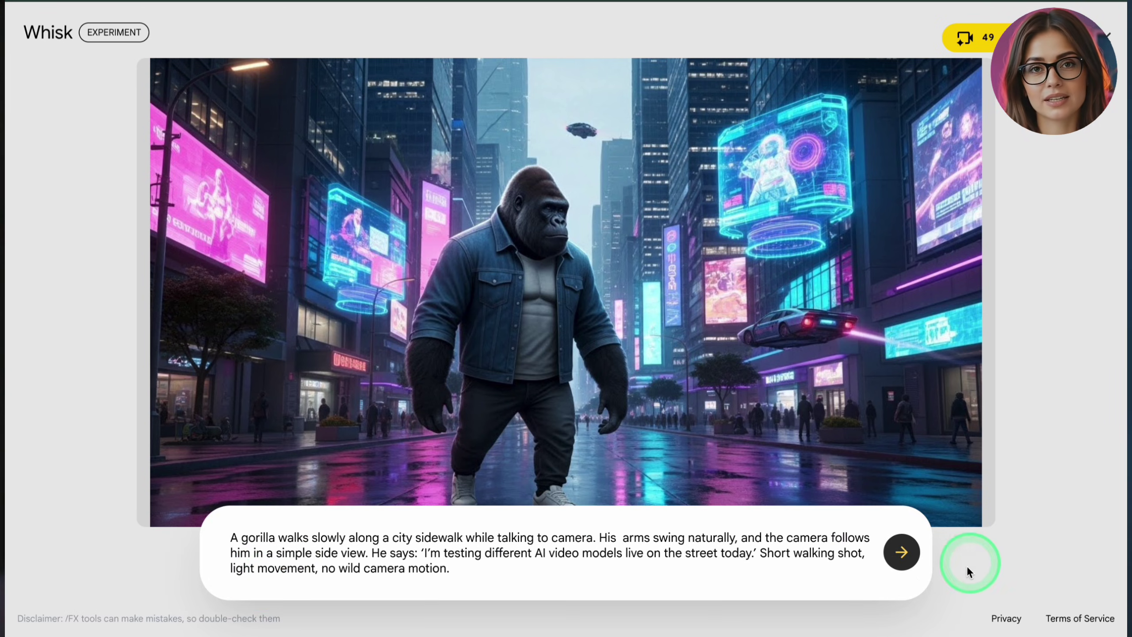
click(902, 561)
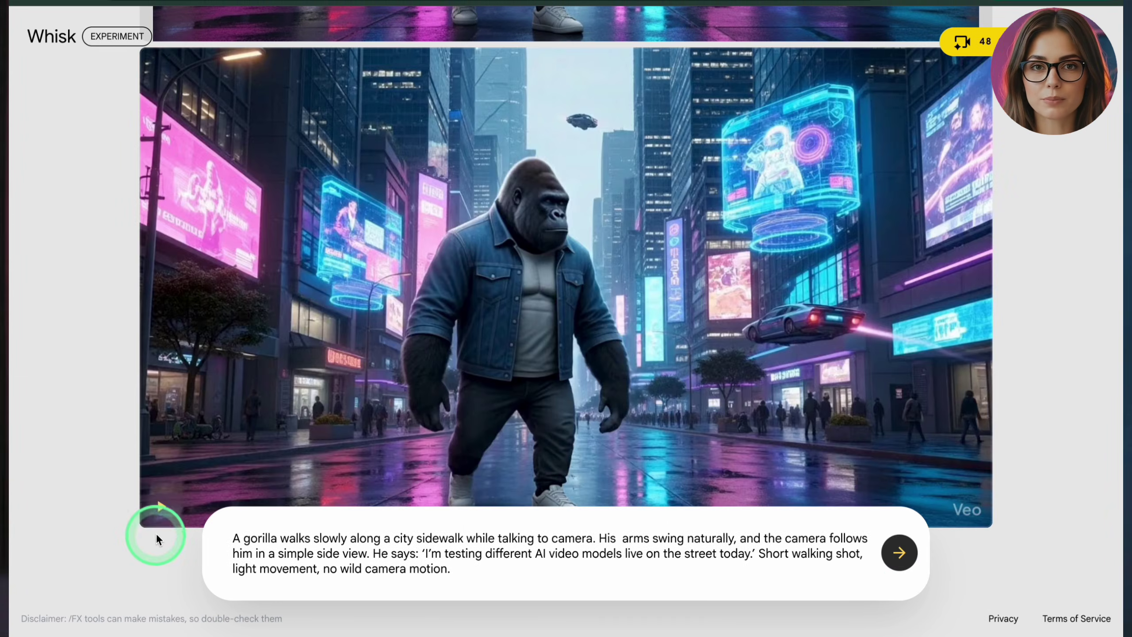
click(153, 510)
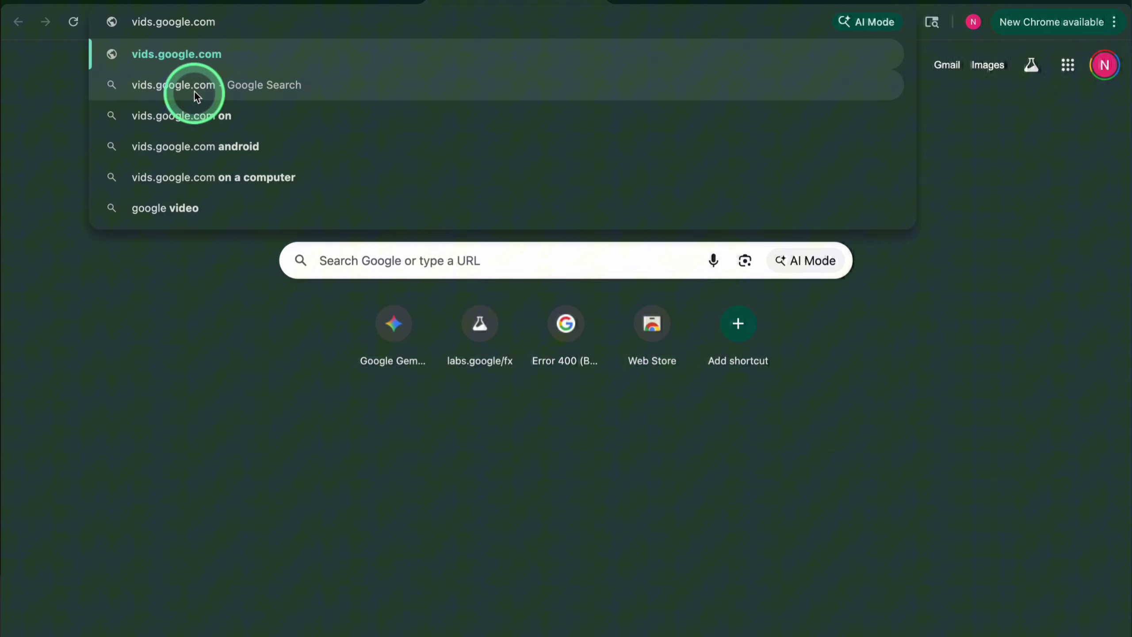
- Open the Untitled video from vids.google.com in the editor and close the Veo 3.1 promo
click(187, 56)
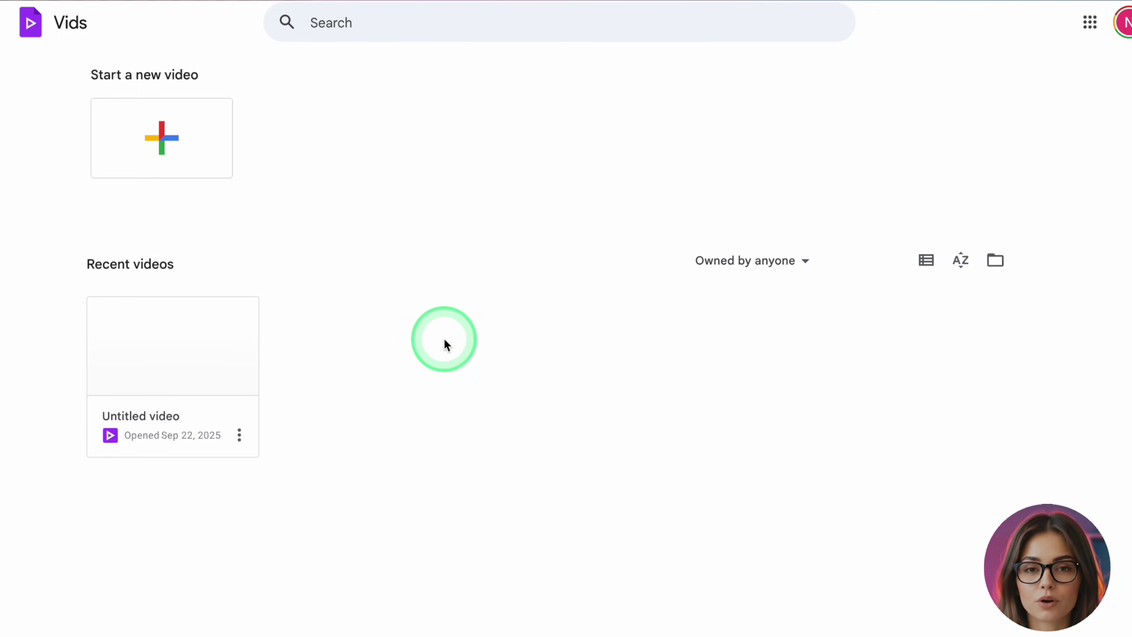
click(149, 365)
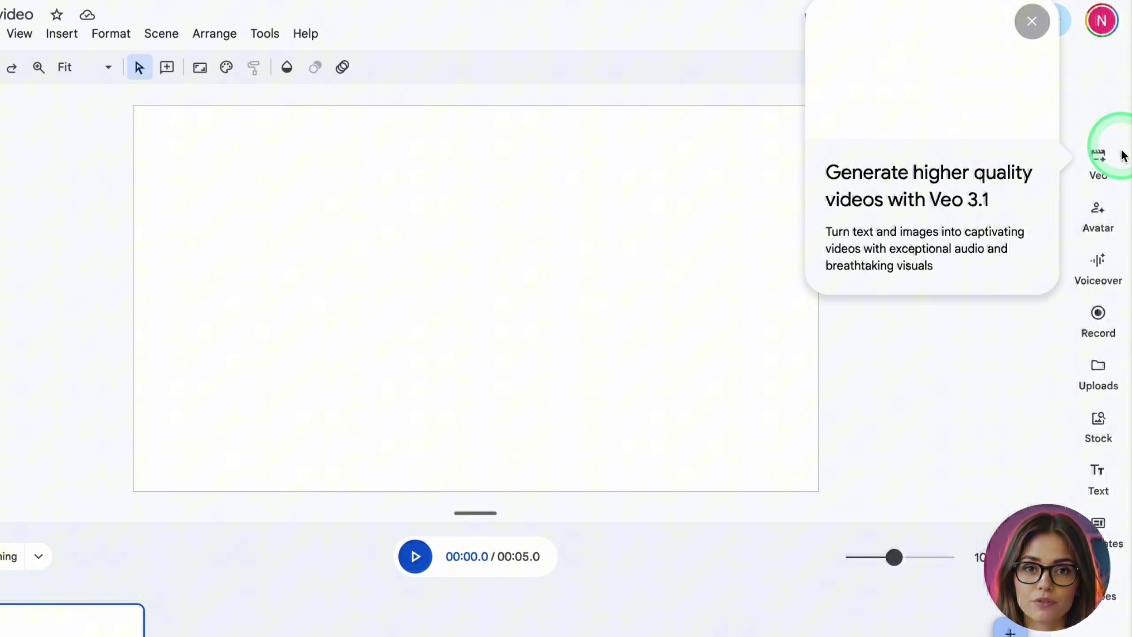
click(1109, 171)
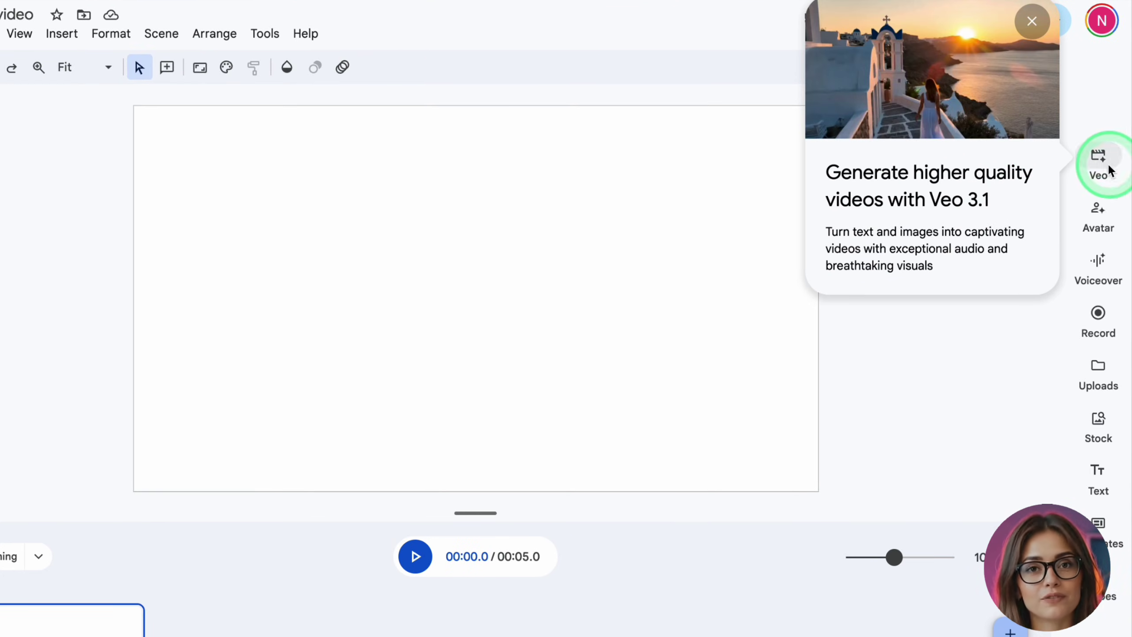
click(1082, 124)
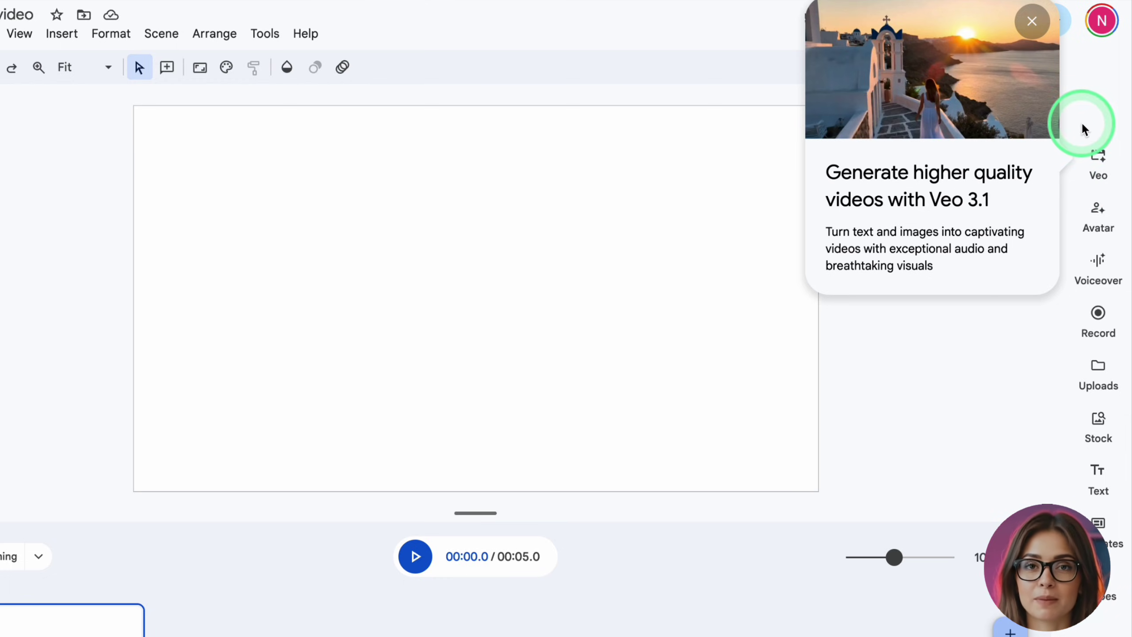
click(1034, 22)
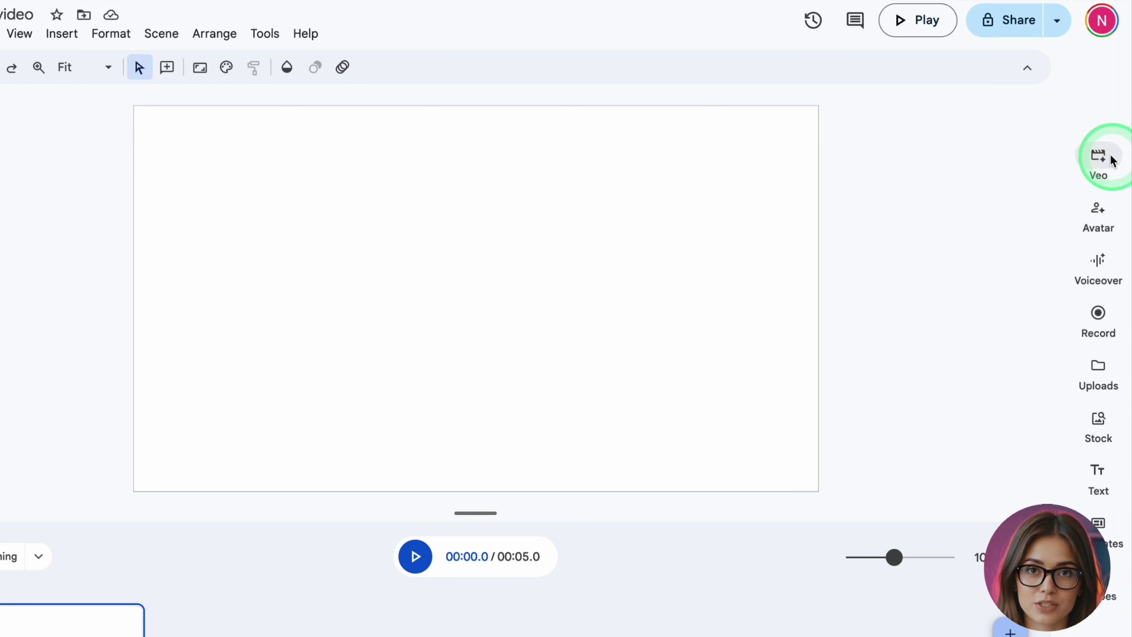
- Paste the desk reporter scene description into the AI video clip prompt
click(1094, 161)
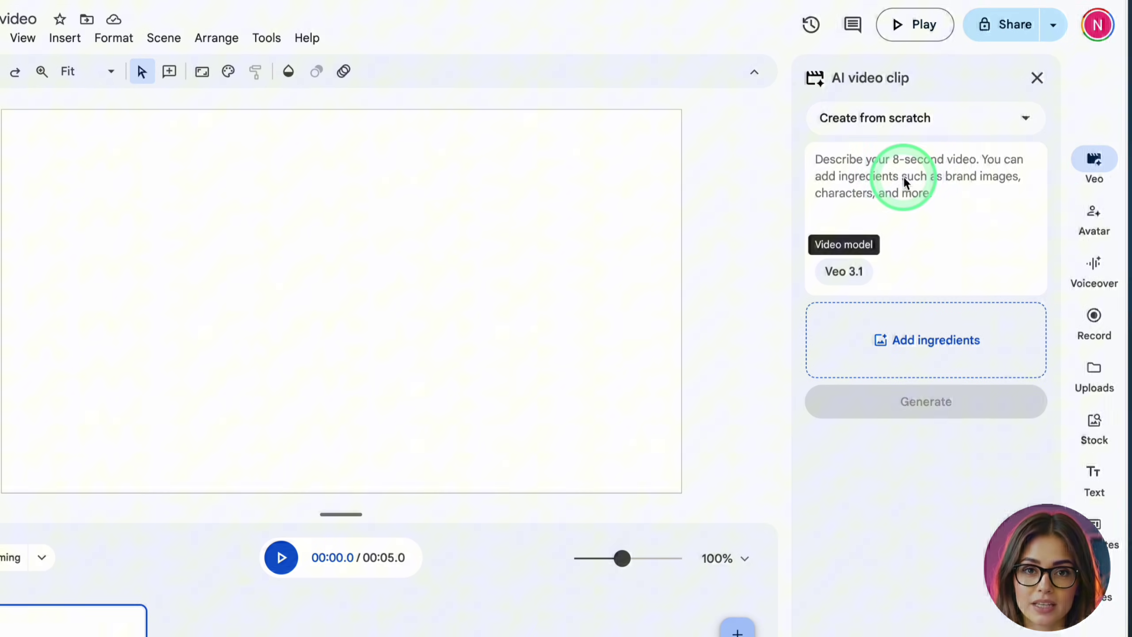
click(904, 175)
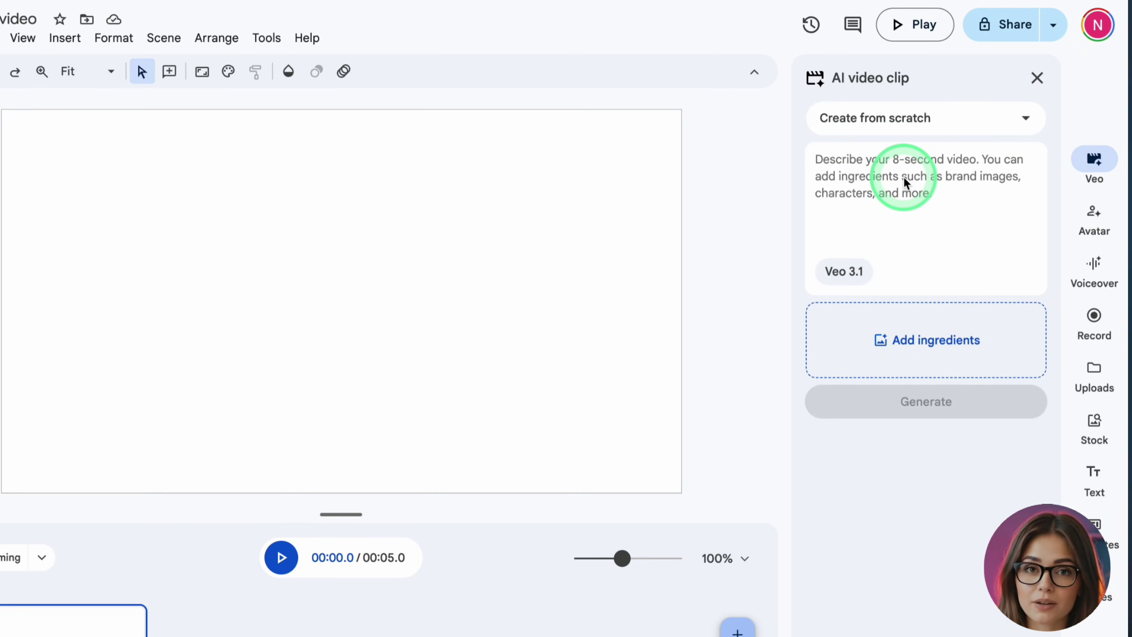
key(ctrl+v)
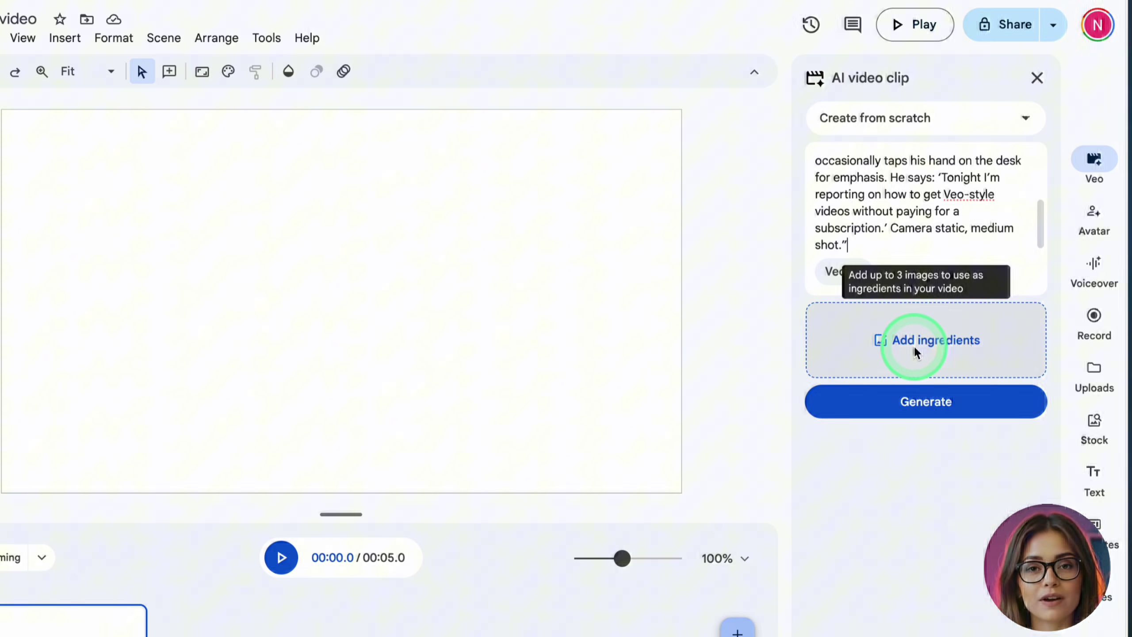
- Animate the monkey picture as the starting image, then generate the clip and insert it
click(979, 117)
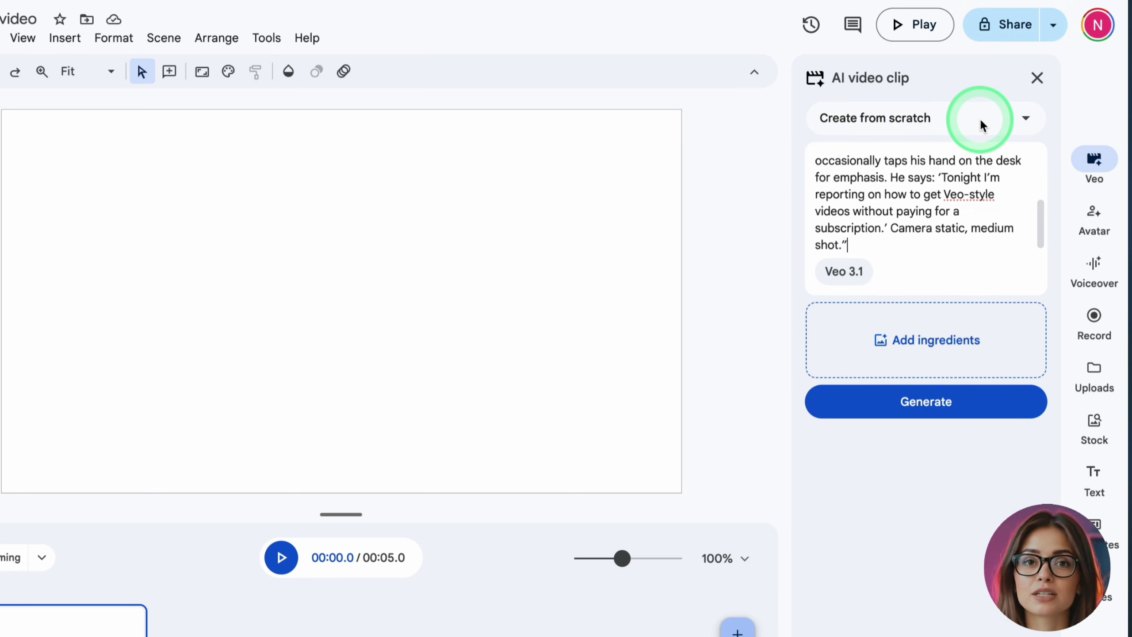
click(929, 227)
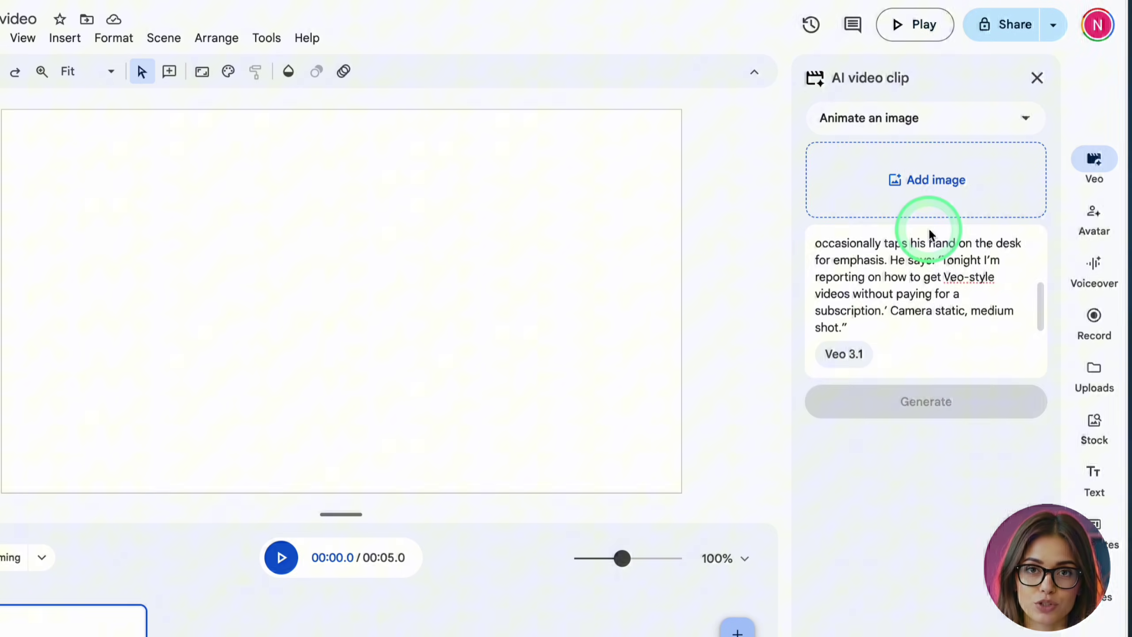
click(910, 182)
click(939, 544)
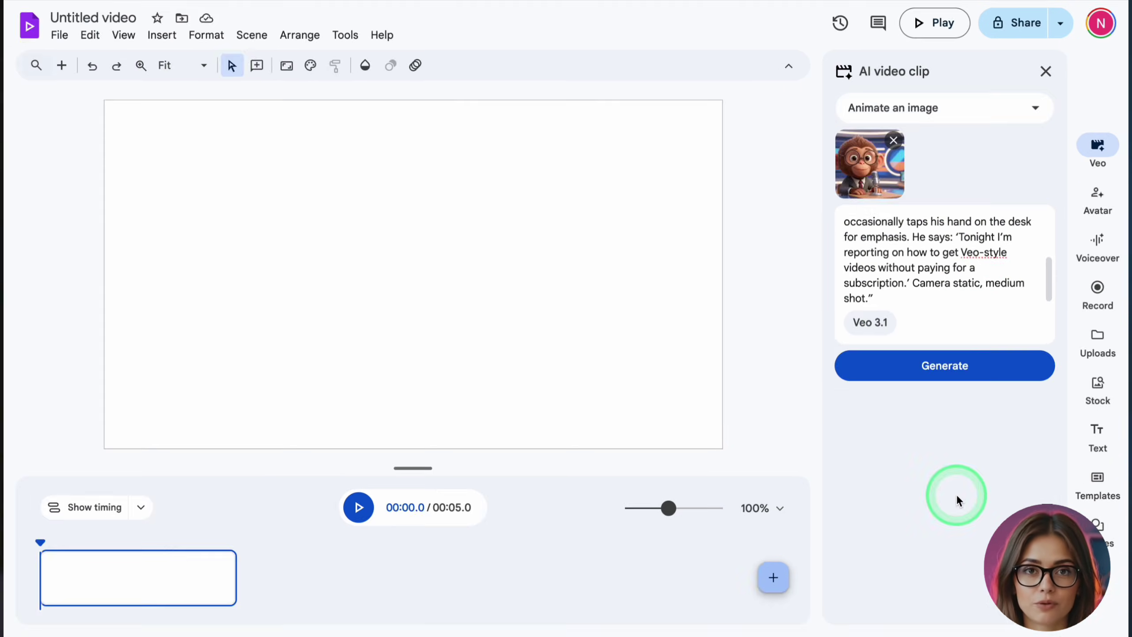
click(954, 368)
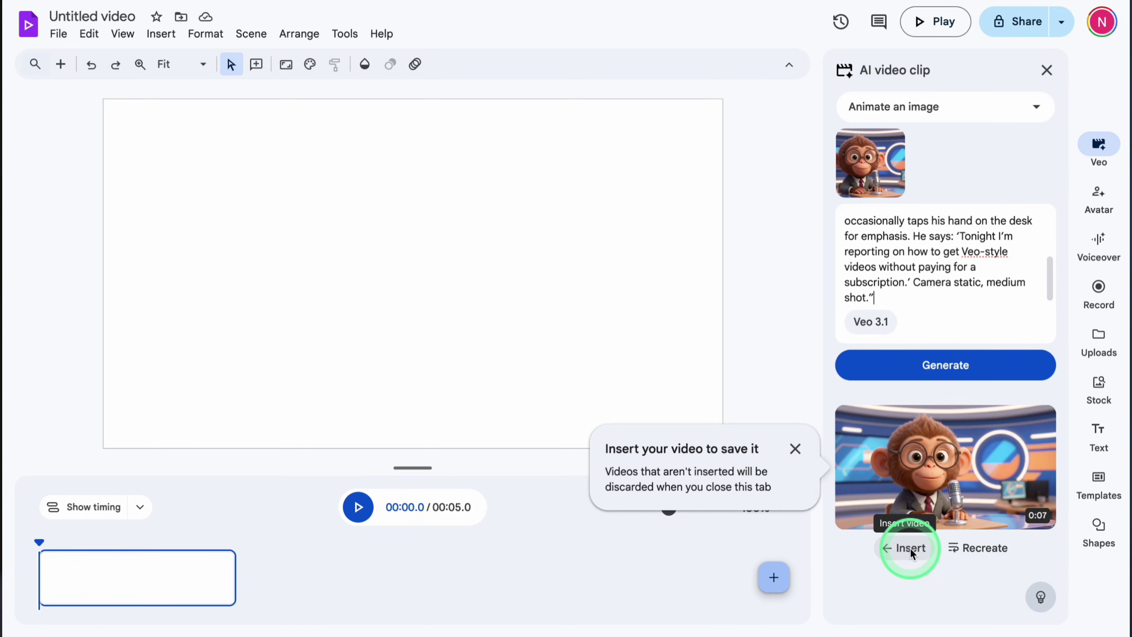
click(910, 548)
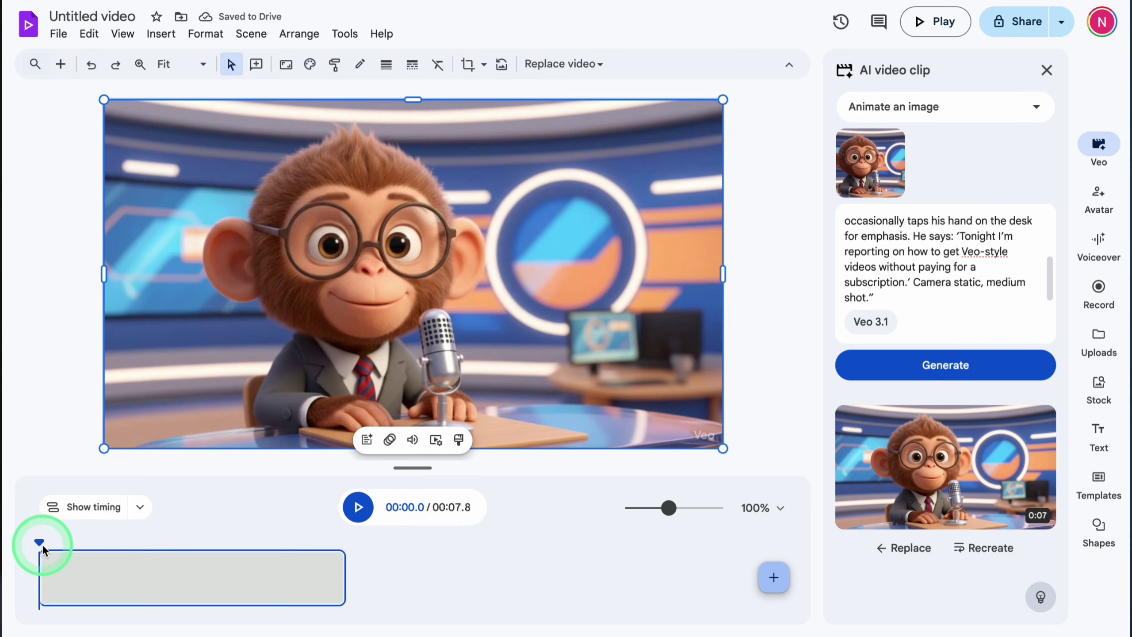
- Play back the monkey news anchor clip and check the File > Download format options
key(space)
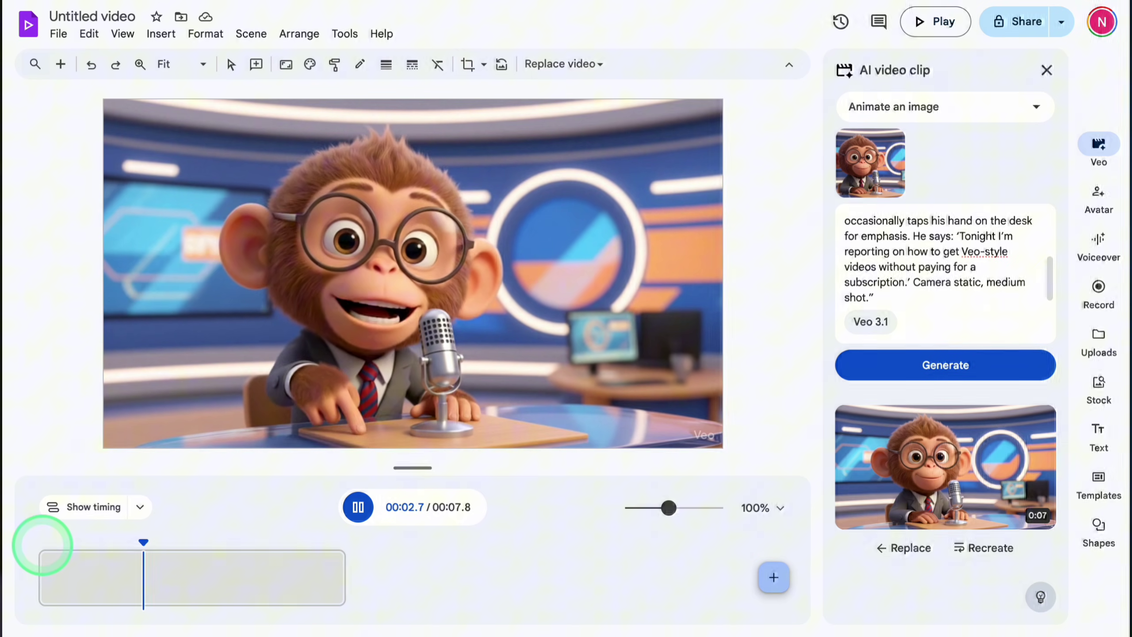
click(58, 33)
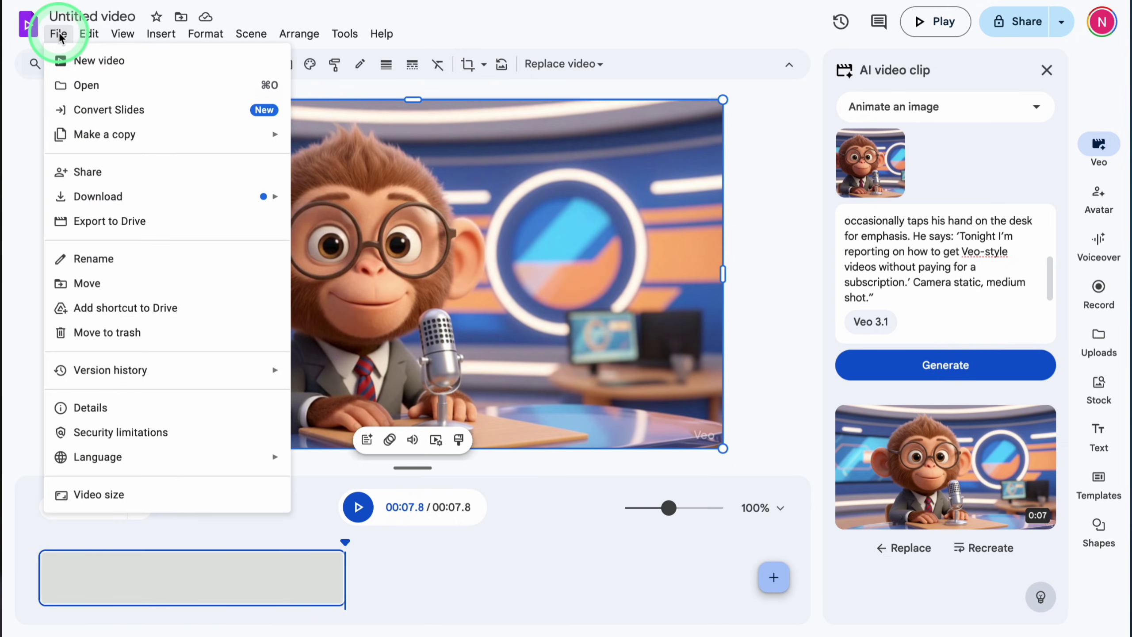
click(101, 197)
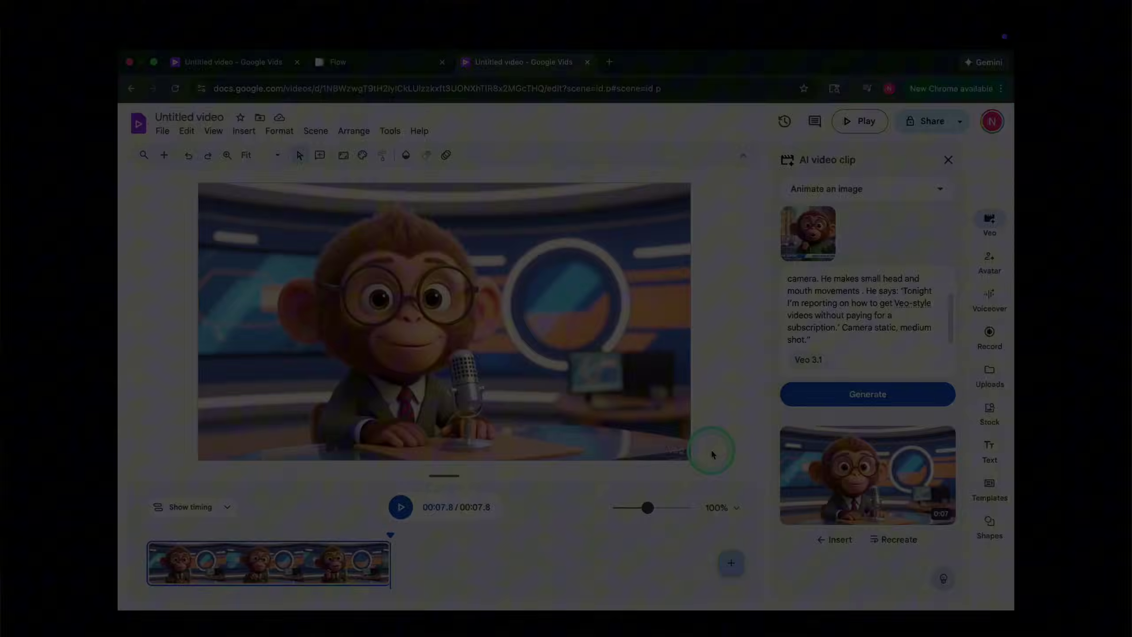
click(803, 130)
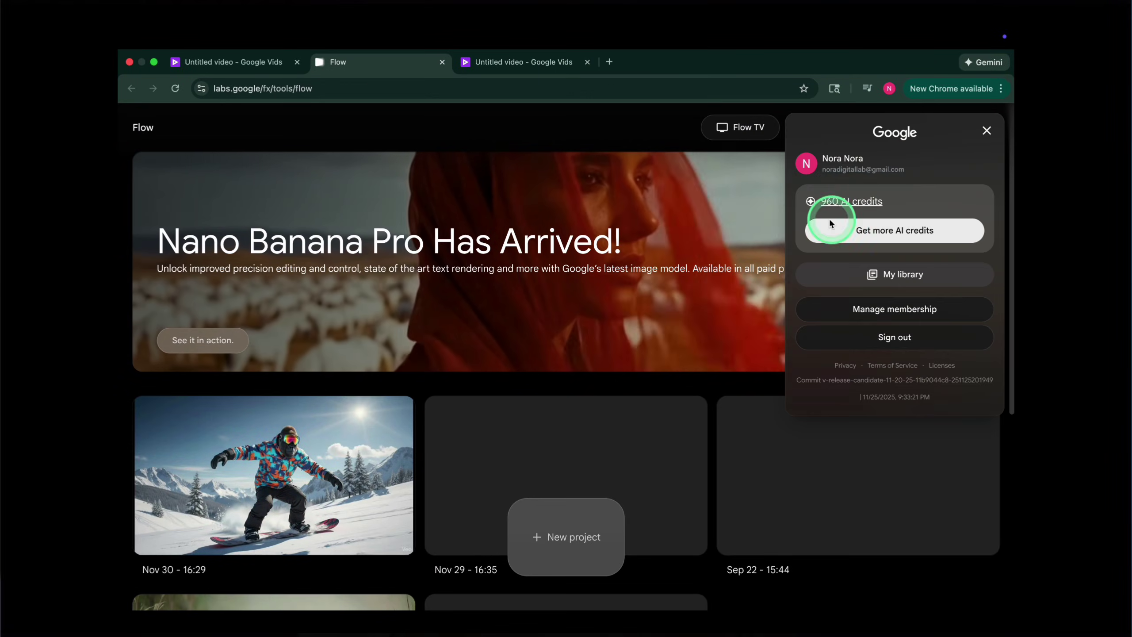
- Generate and insert the Monkey News Network street report clip in the other Vids project
click(525, 63)
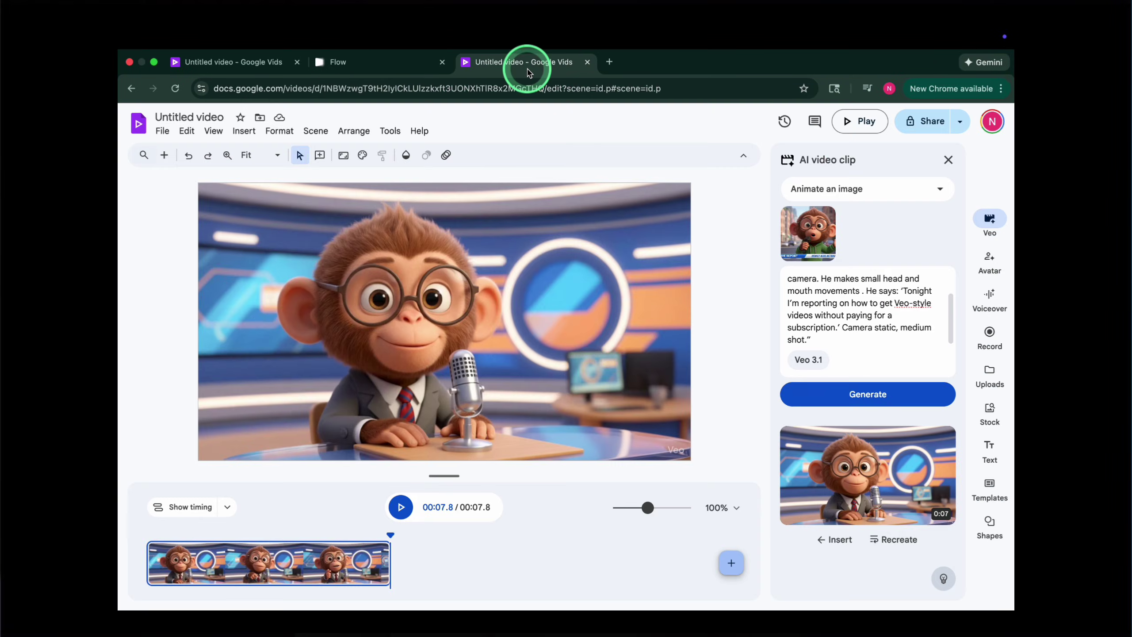
click(864, 391)
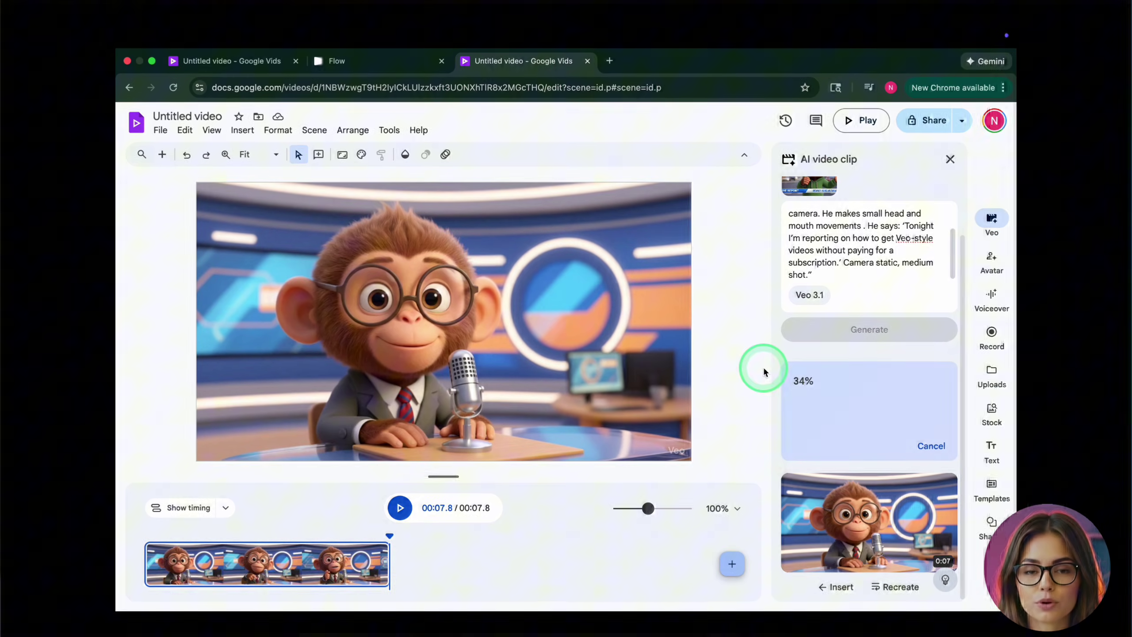
click(835, 478)
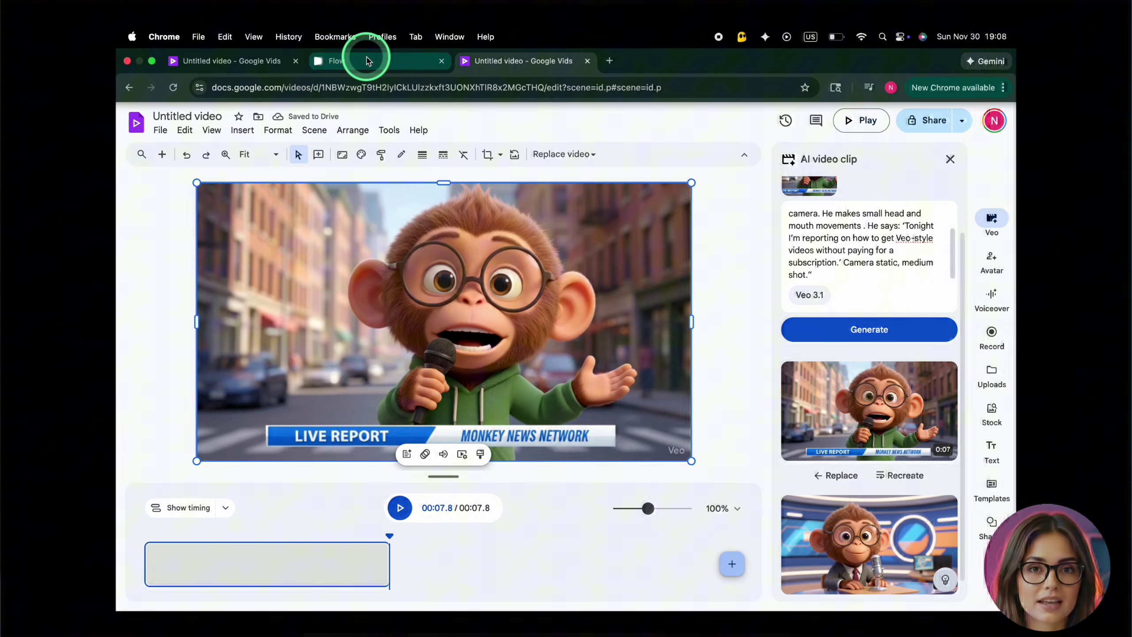
click(366, 58)
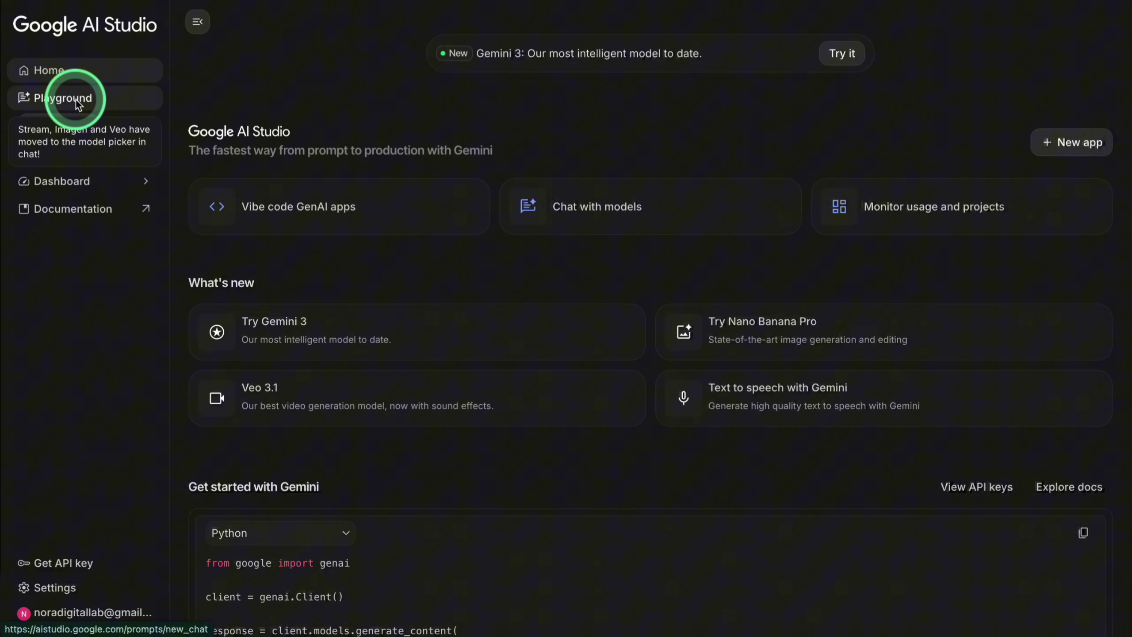
- Choose Veo 2 in the Playground's video models and paste the walking monkey prompt
click(78, 105)
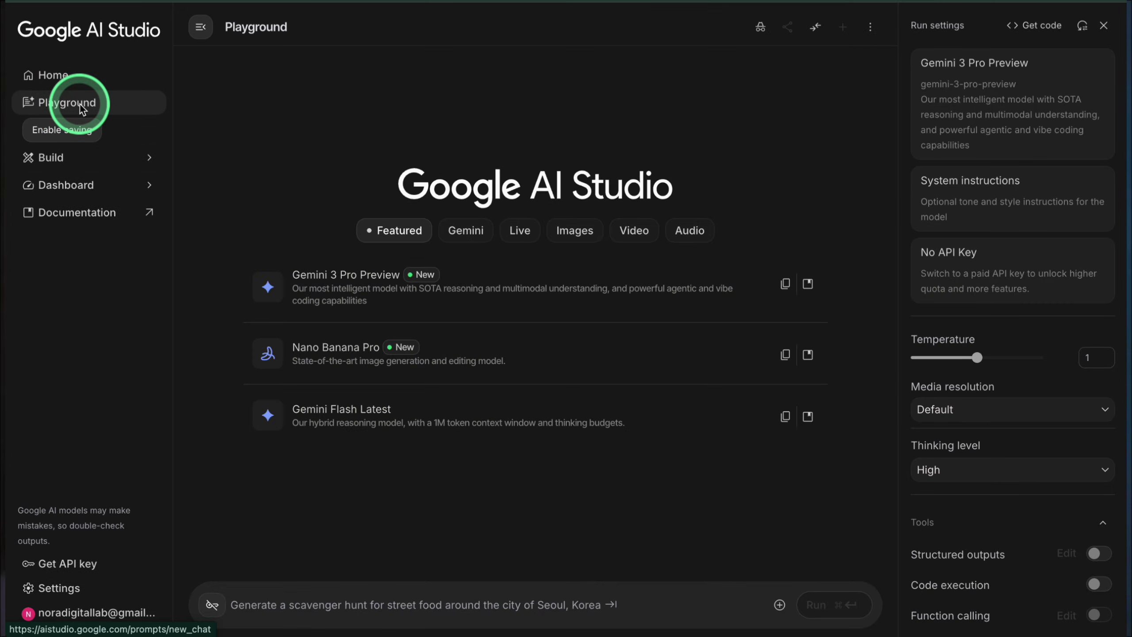
click(641, 232)
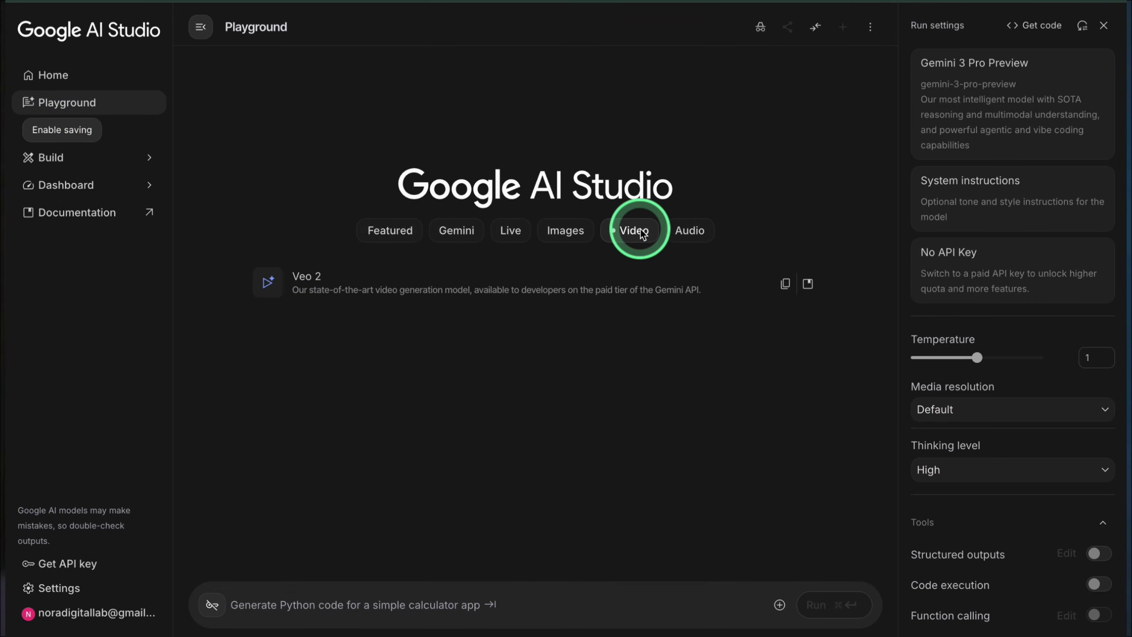
click(303, 286)
text(A monkey in human clothes walks slowly along a street. His arms swing naturally as he walks, and the camera follows him from the side. Short walking shot, gentle movement, no wild camera motion.)
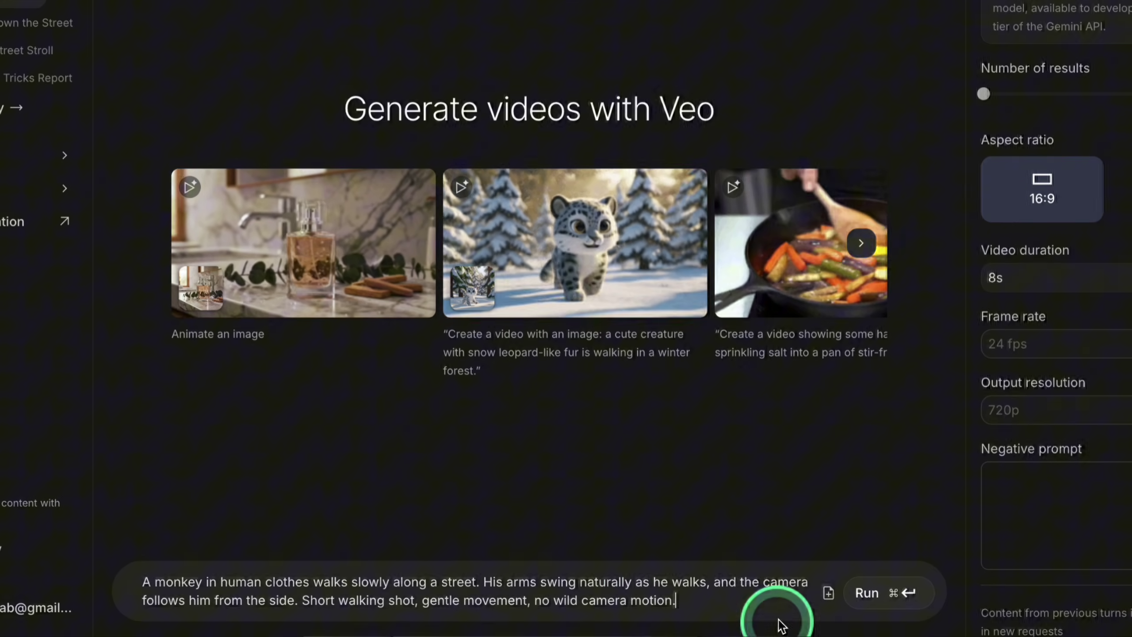
- Upload the monkey street image, keep the 8-second duration, and run the generation
click(828, 592)
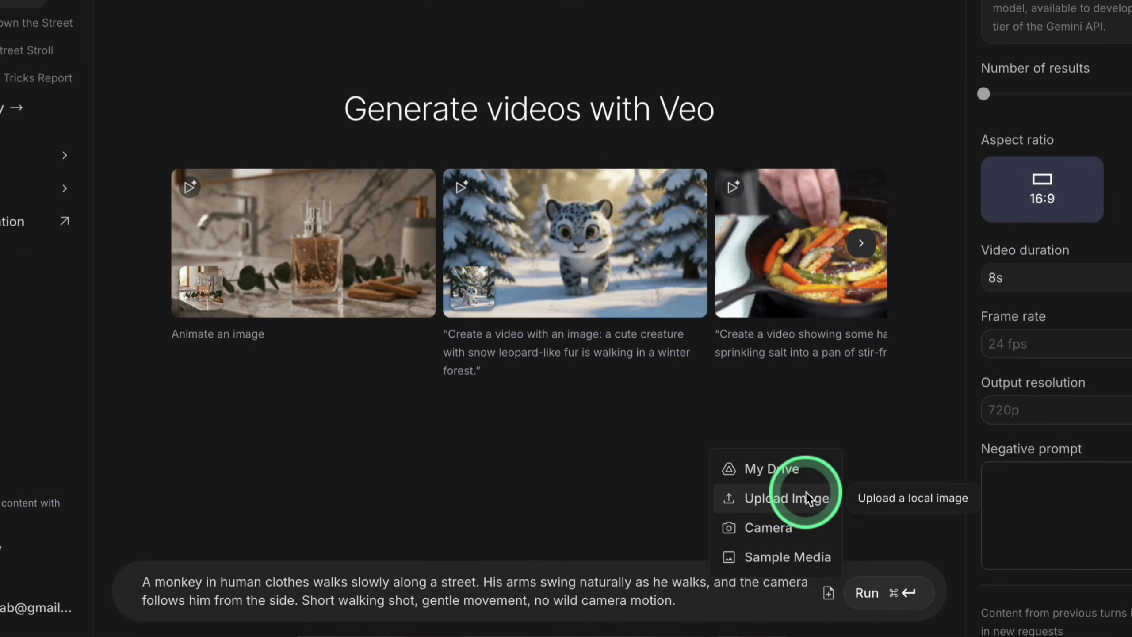
click(785, 499)
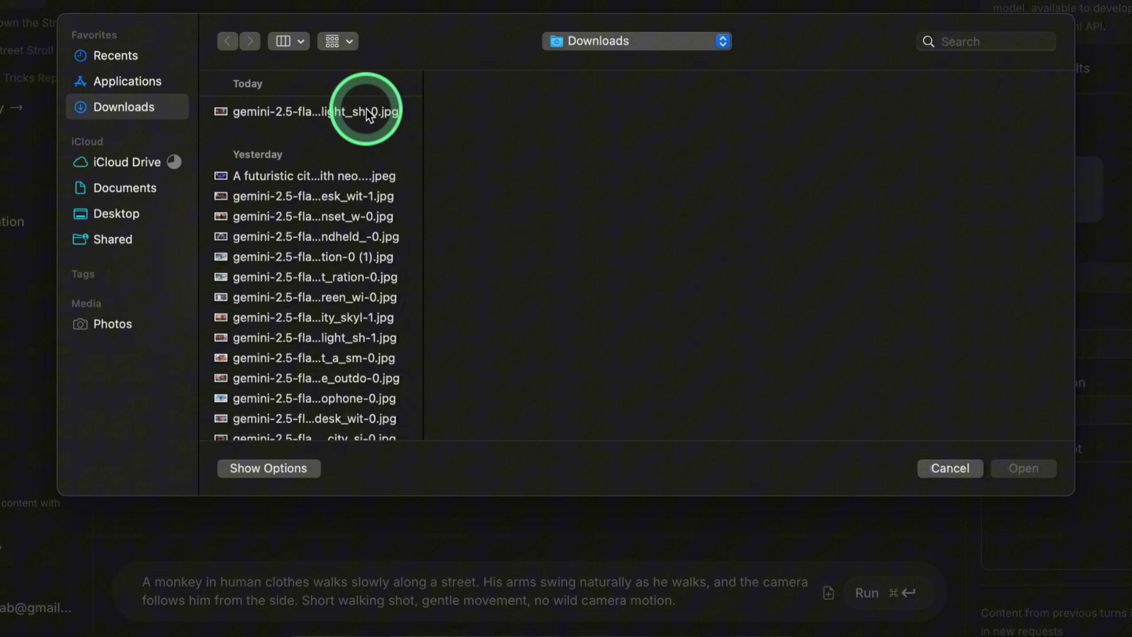
click(370, 113)
click(1018, 468)
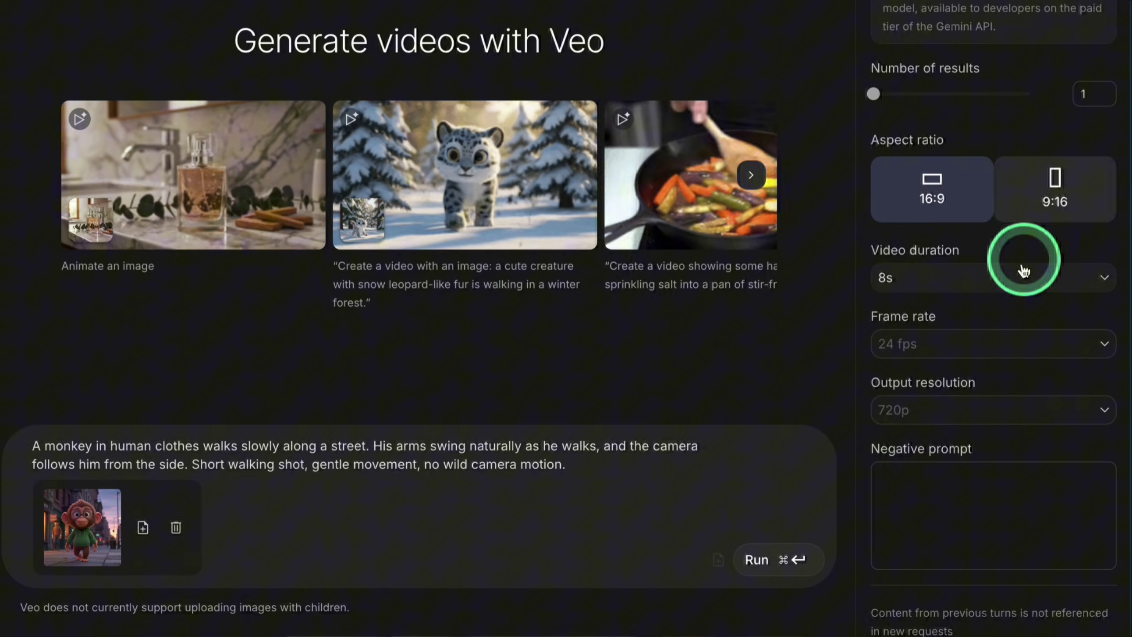
click(1012, 279)
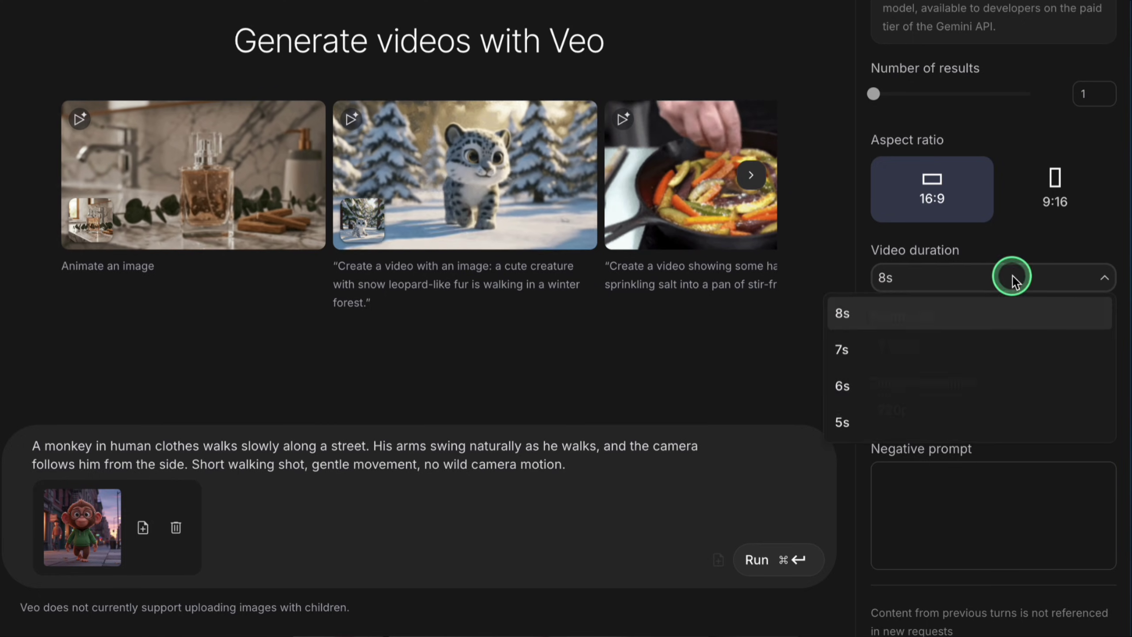
click(1012, 276)
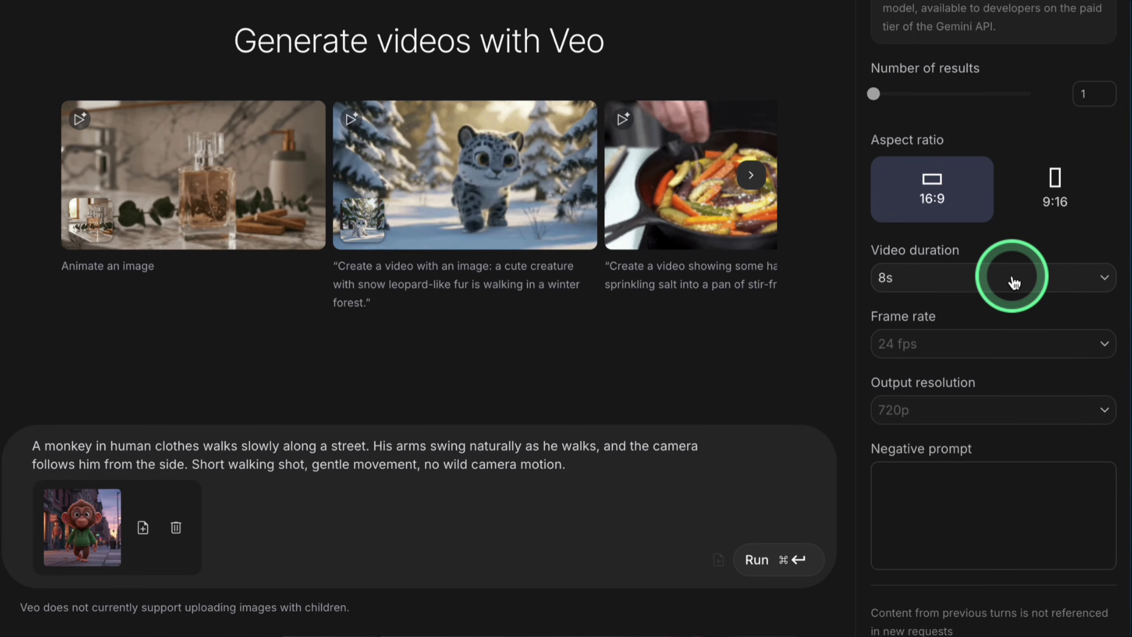
click(799, 561)
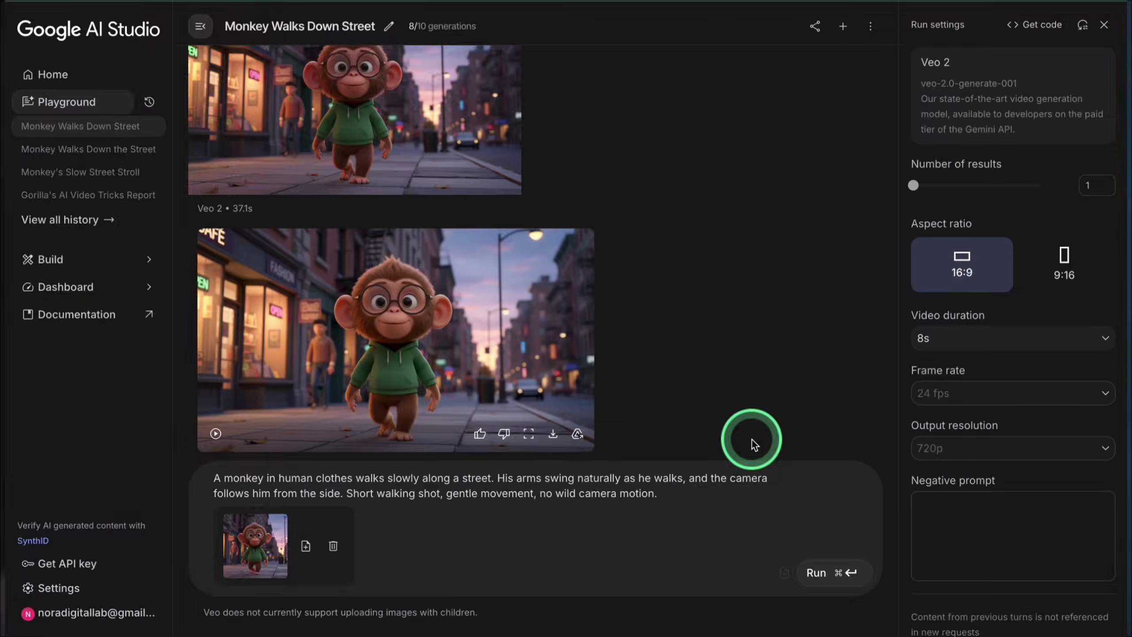
- Play the generated video of the hoodie-wearing monkey walking down the street
click(216, 434)
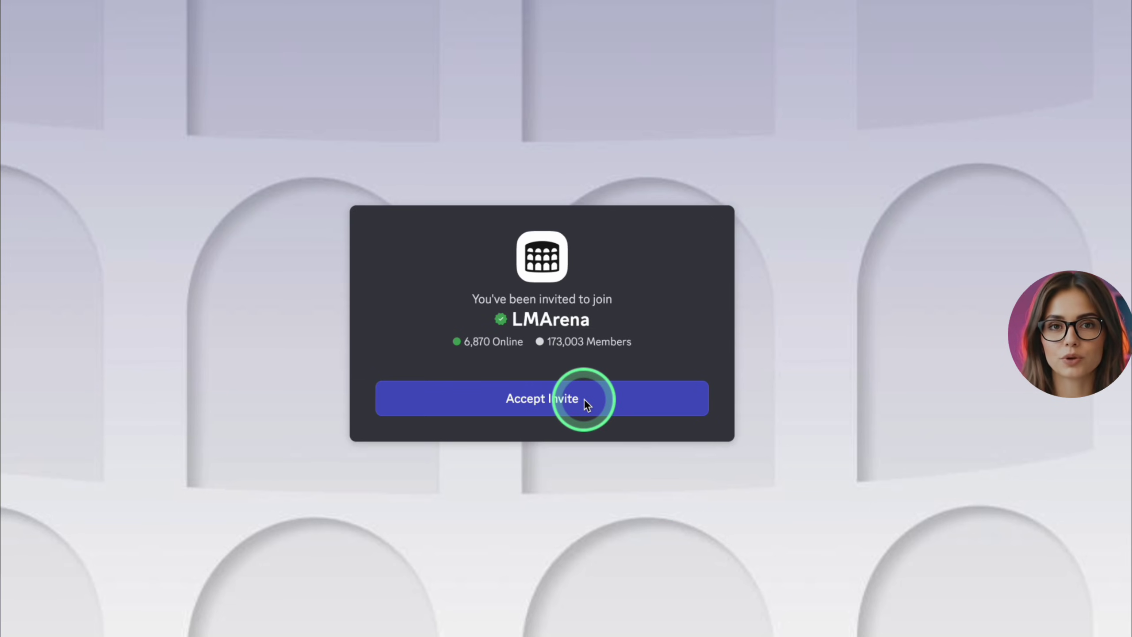
- Accept the LMArena invite and open #video-arena-1, ready to write a message
click(584, 399)
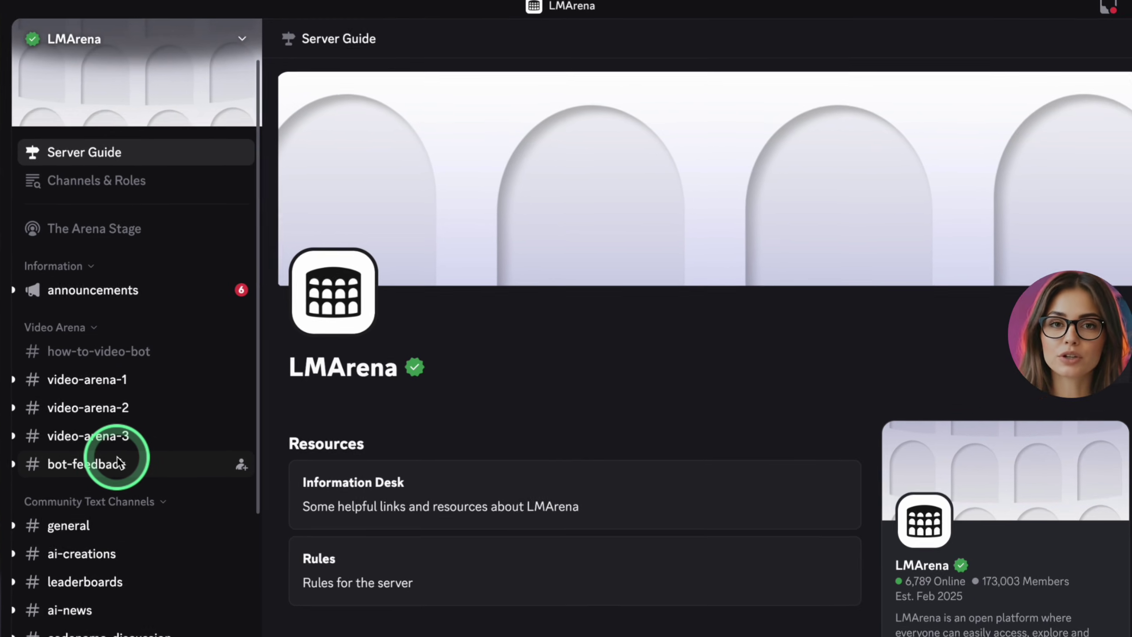
click(113, 388)
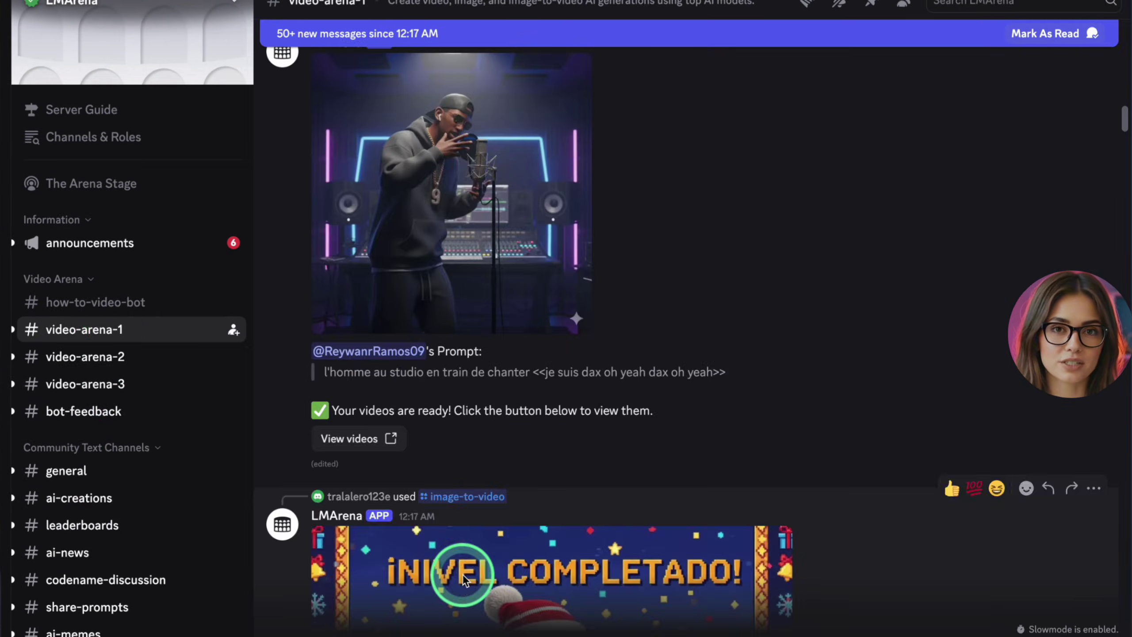
click(324, 618)
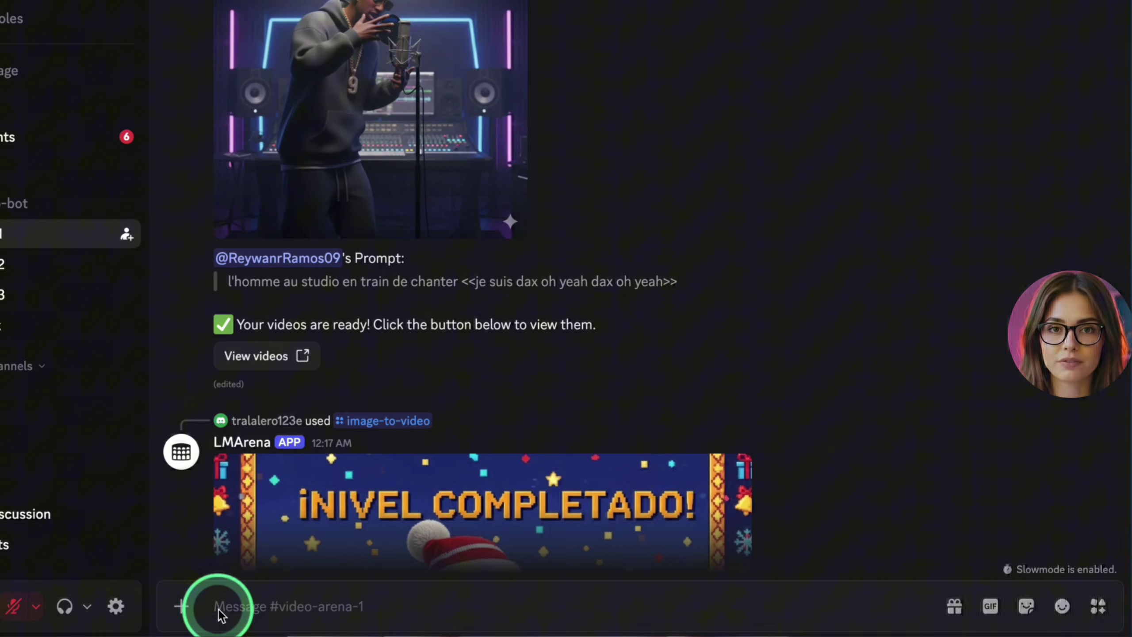
- Run the /video command with the pasted gorilla street reporter microphone prompt
text(/)
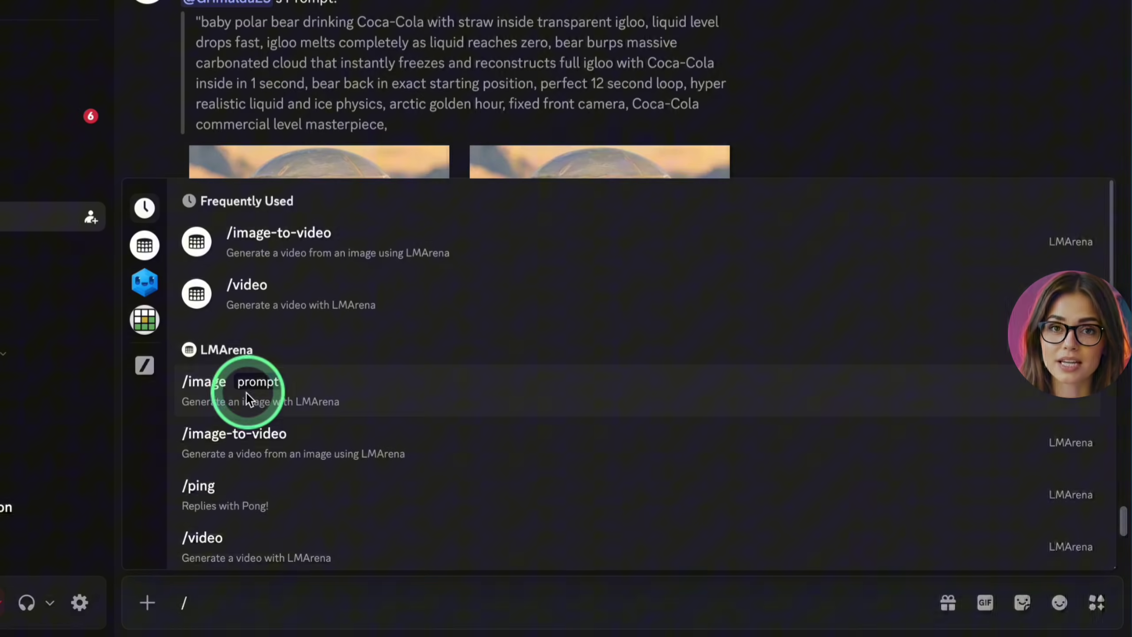
click(220, 541)
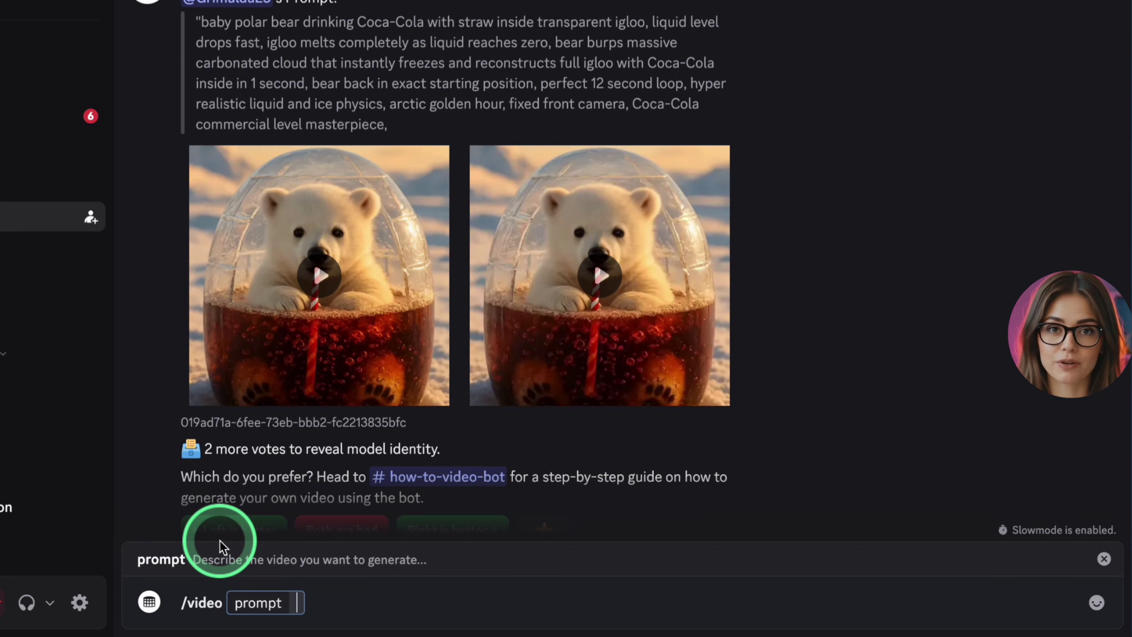
click(298, 605)
text(A realistic gorilla in a casual jacket walks slowly along a city sidewalk while talking into a microphone. His free arm swings naturally, and the camera follows him in a simple side view. He says: ‘I’m testing different AI video models live on the street today.’ Short walking shot, light movement, no wild camera motion.")
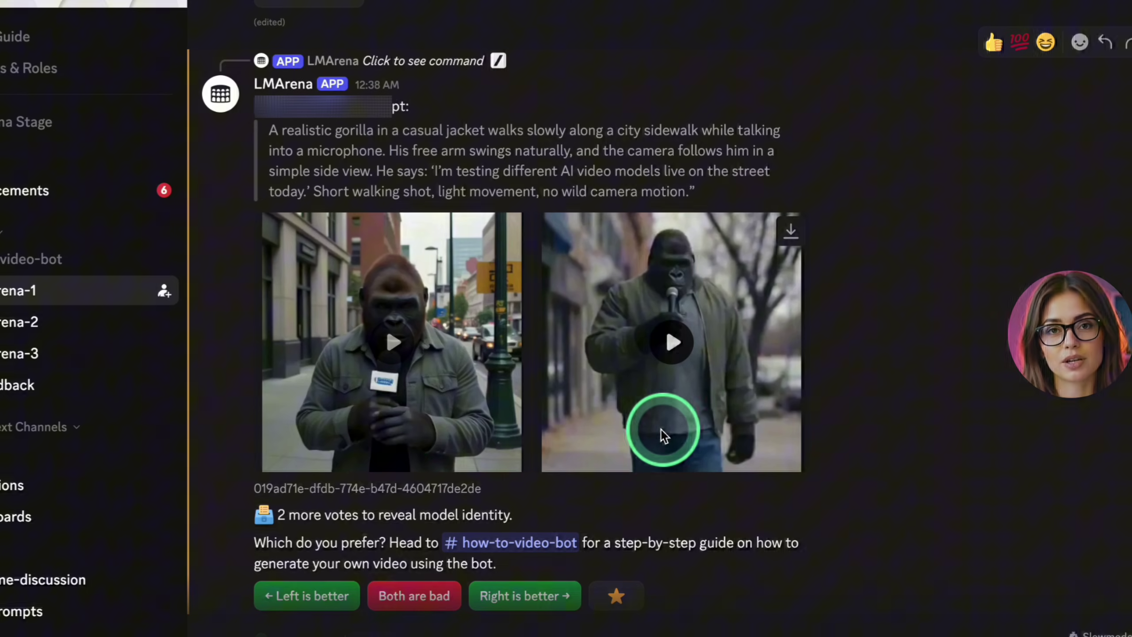
- Enlarge the left gorilla video, then close it and view the right one
click(453, 363)
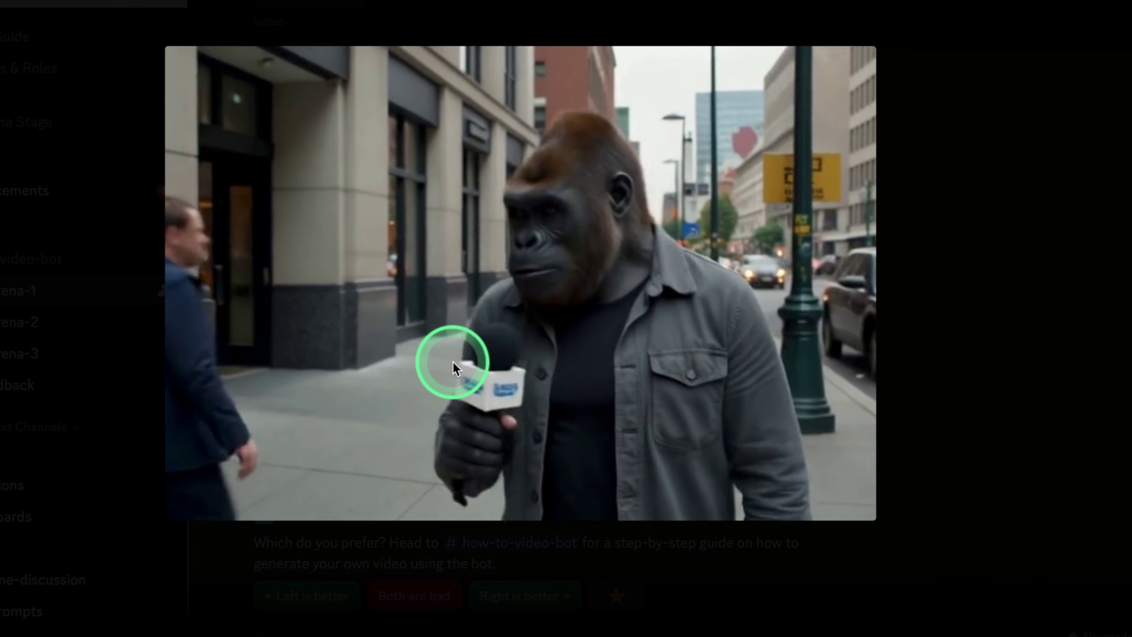
key(Escape)
click(735, 335)
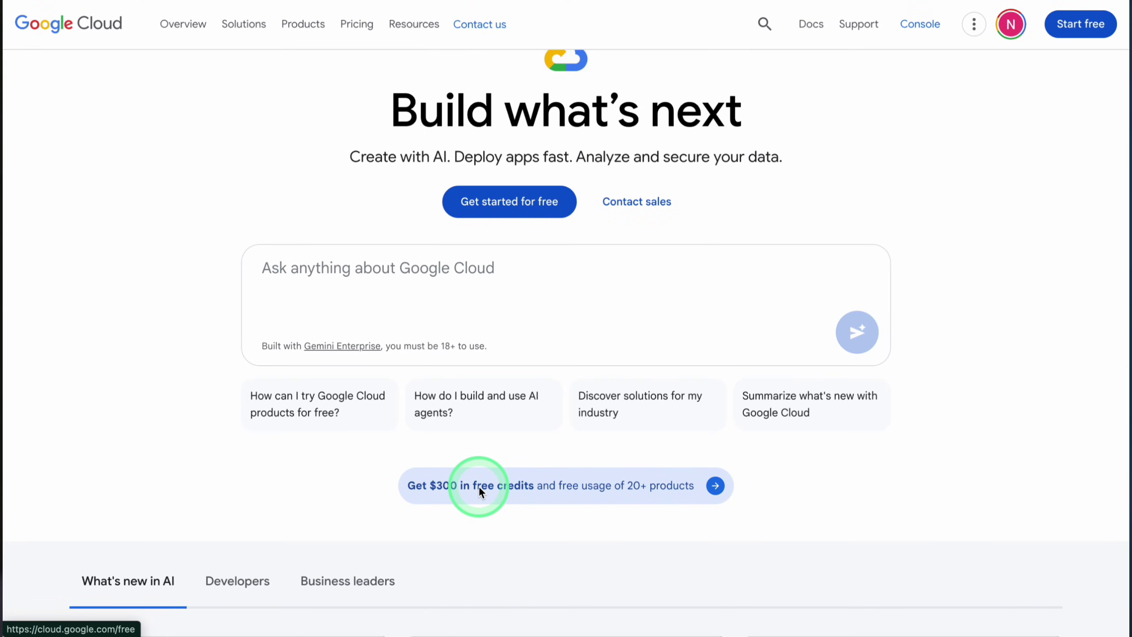
- Open the $300 free credits offer and scroll through its page
click(466, 484)
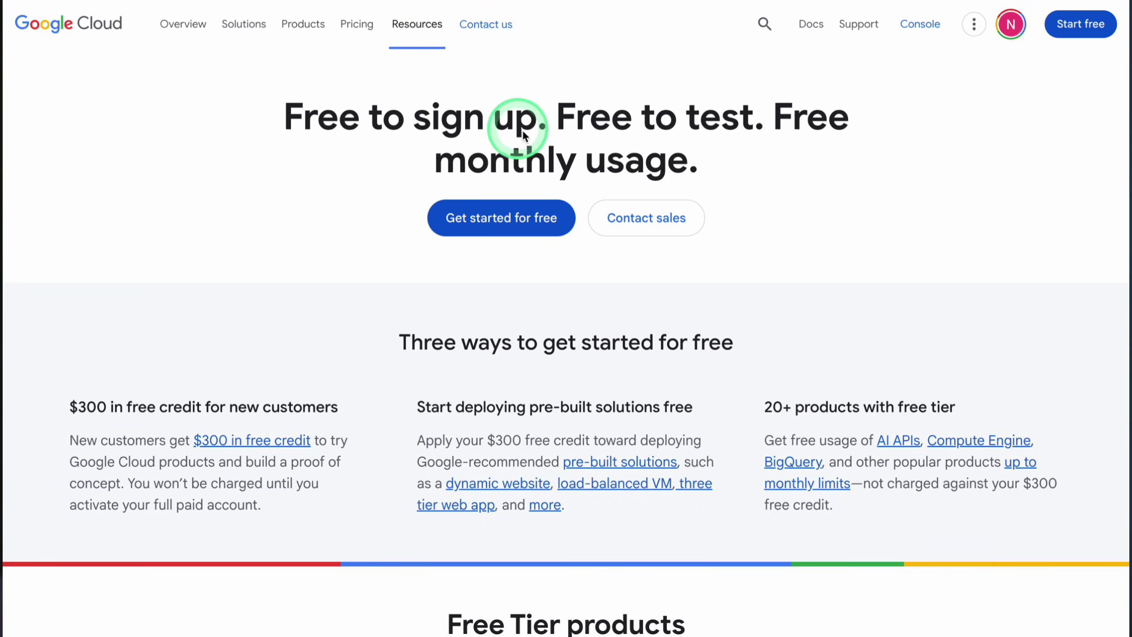
scroll(431, 423, down, 10)
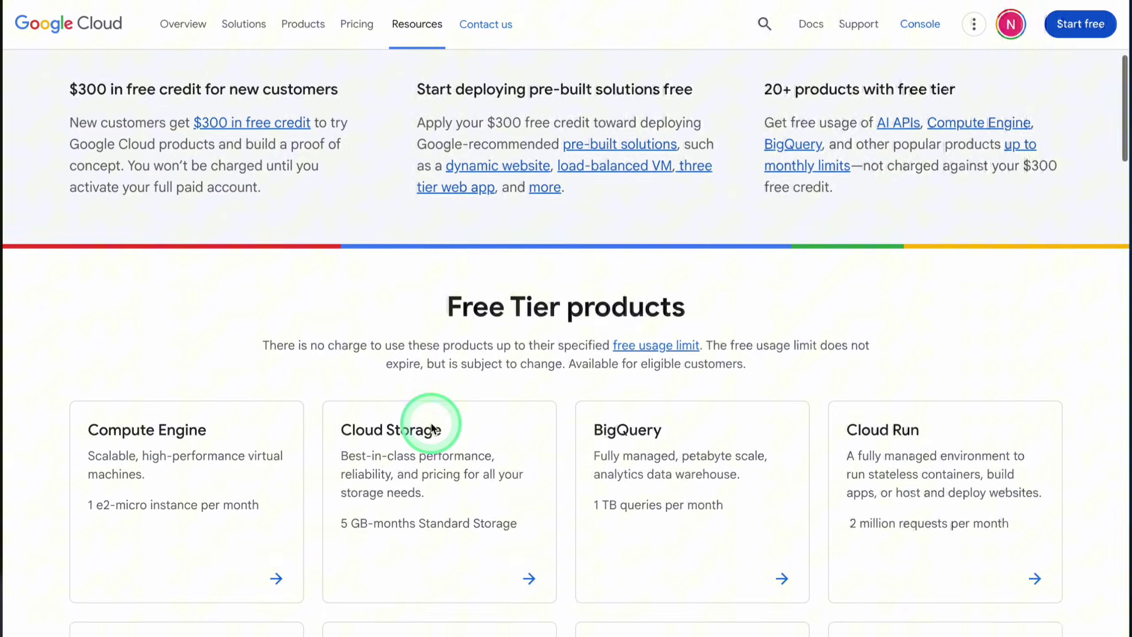
scroll(430, 422, down, 9)
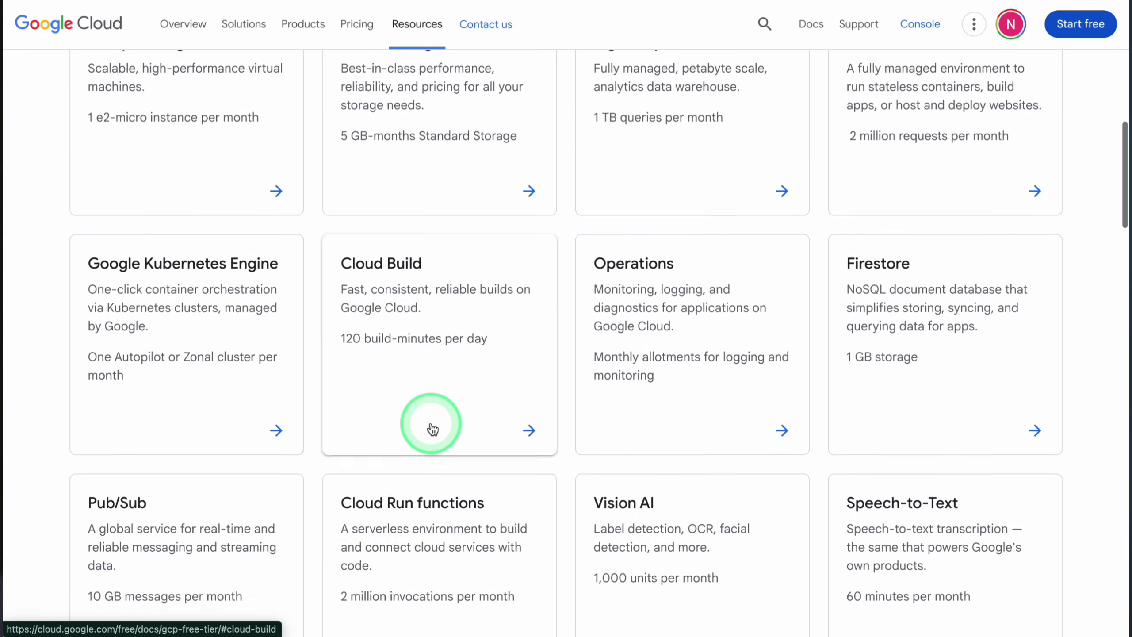
scroll(431, 422, down, 1)
scroll(431, 422, down, 1)
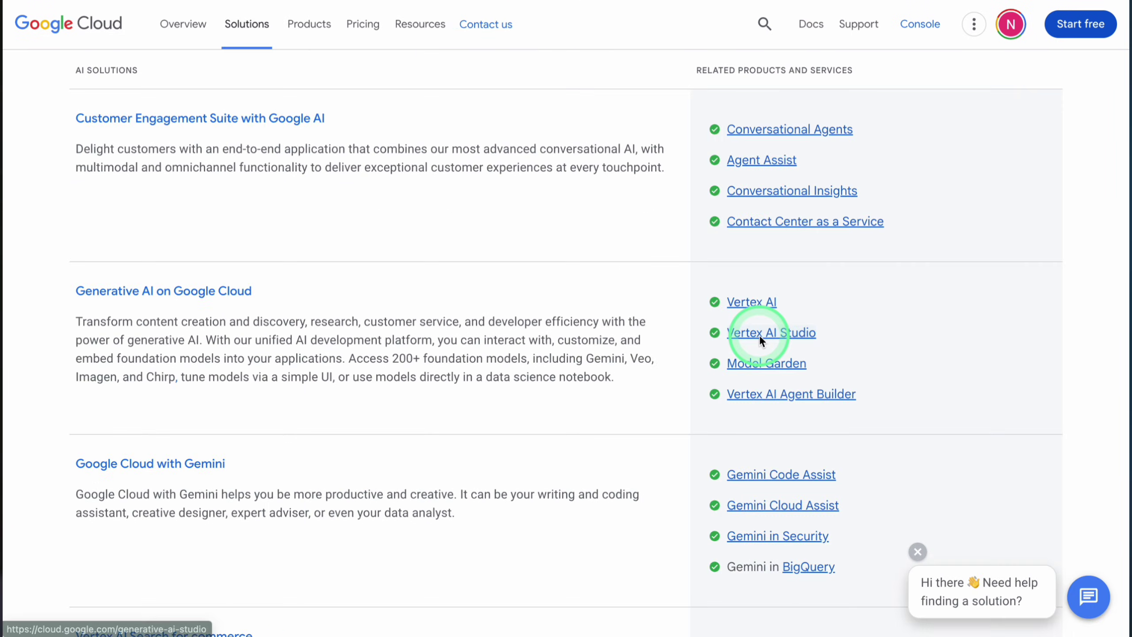
- Read the Vertex AI Studio product page from Features through How It Works down to Pricing
click(759, 334)
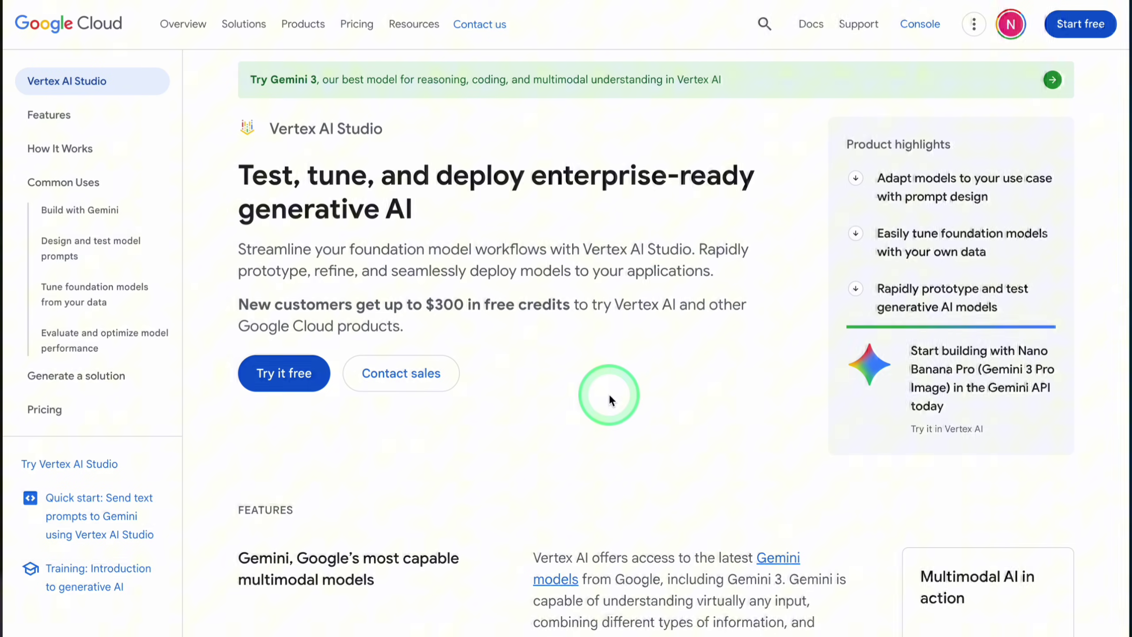
scroll(610, 395, down, 1)
scroll(610, 395, down, 2)
scroll(610, 395, down, 5)
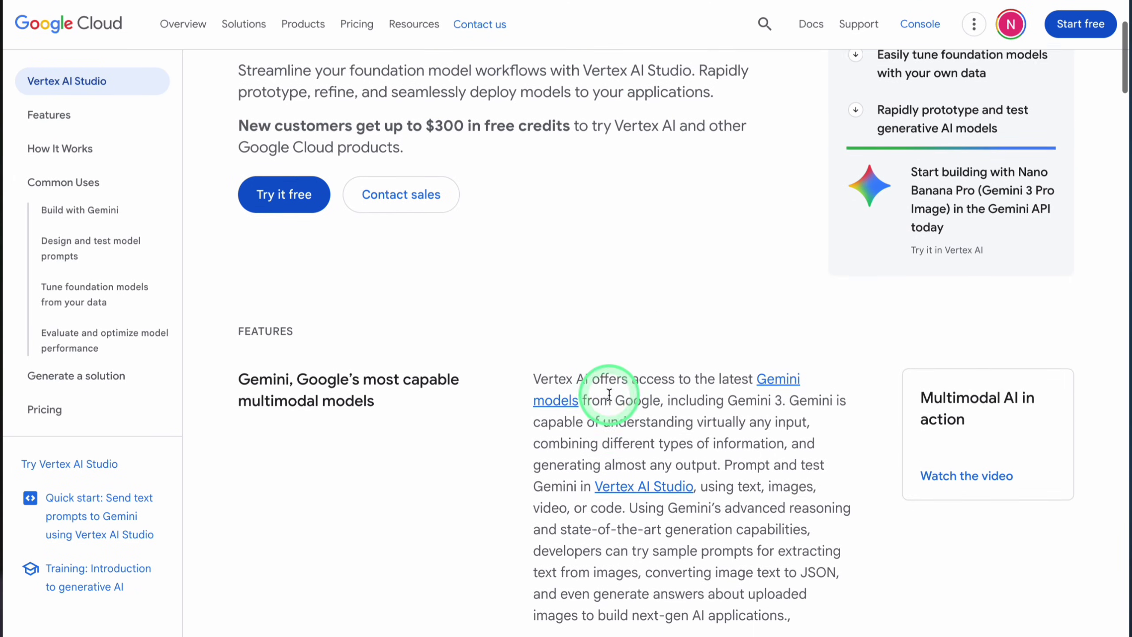
scroll(609, 396, down, 1)
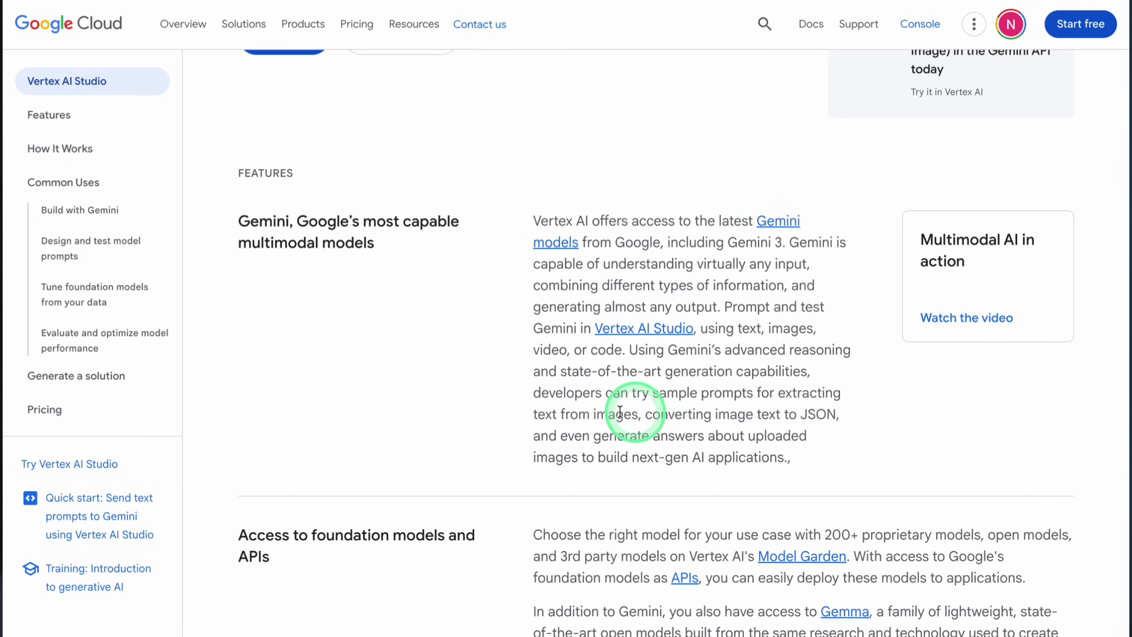
scroll(661, 359, down, 6)
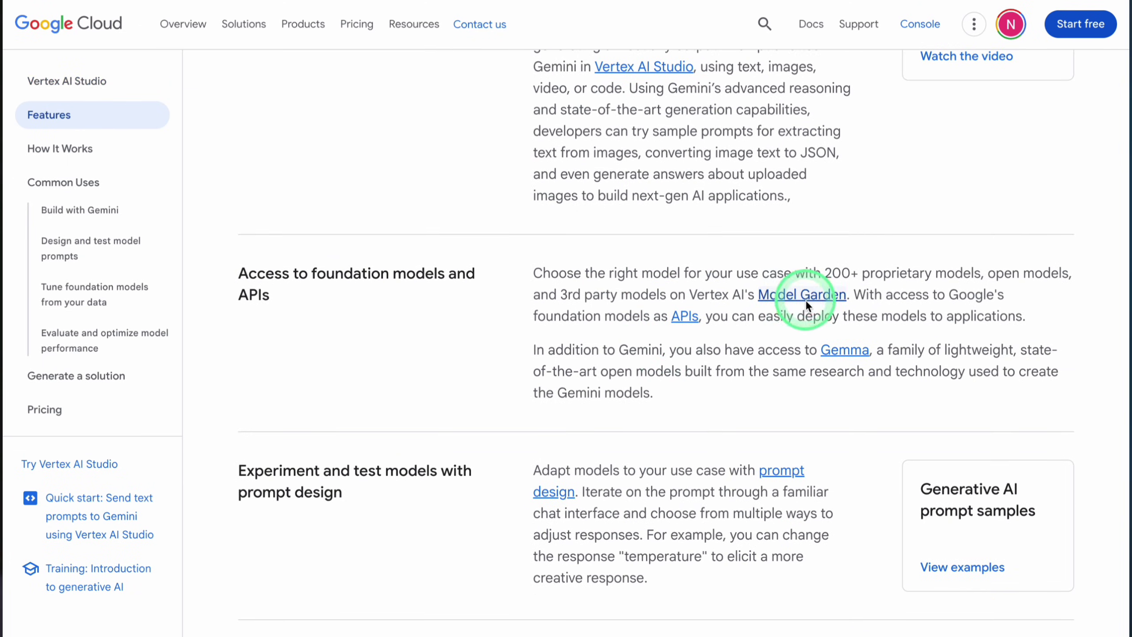
scroll(743, 460, down, 1)
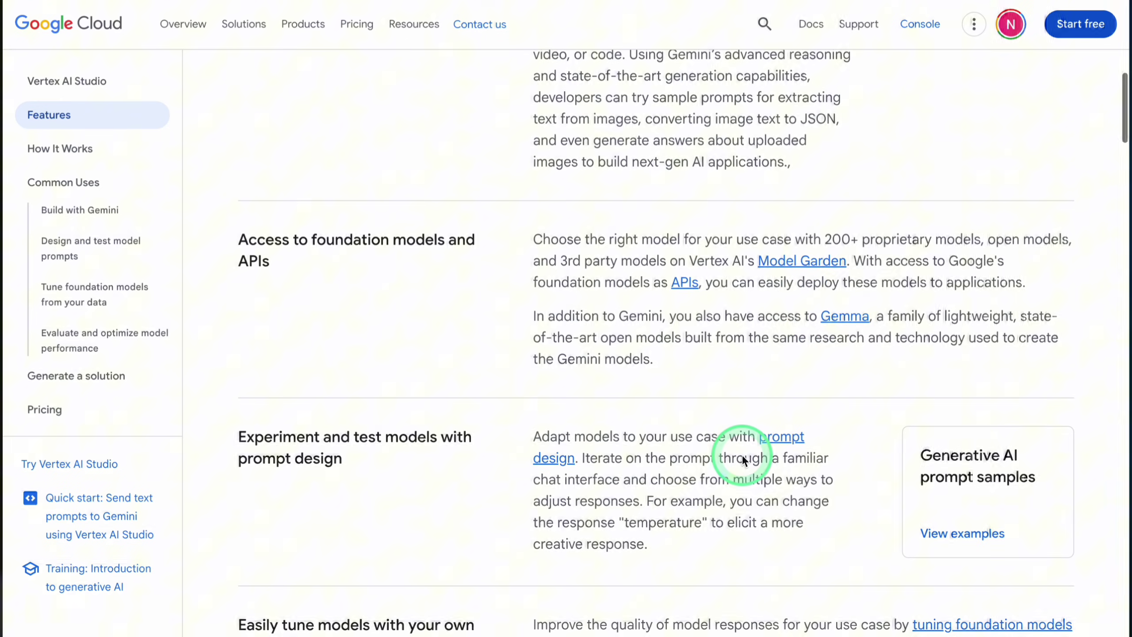
scroll(742, 459, down, 15)
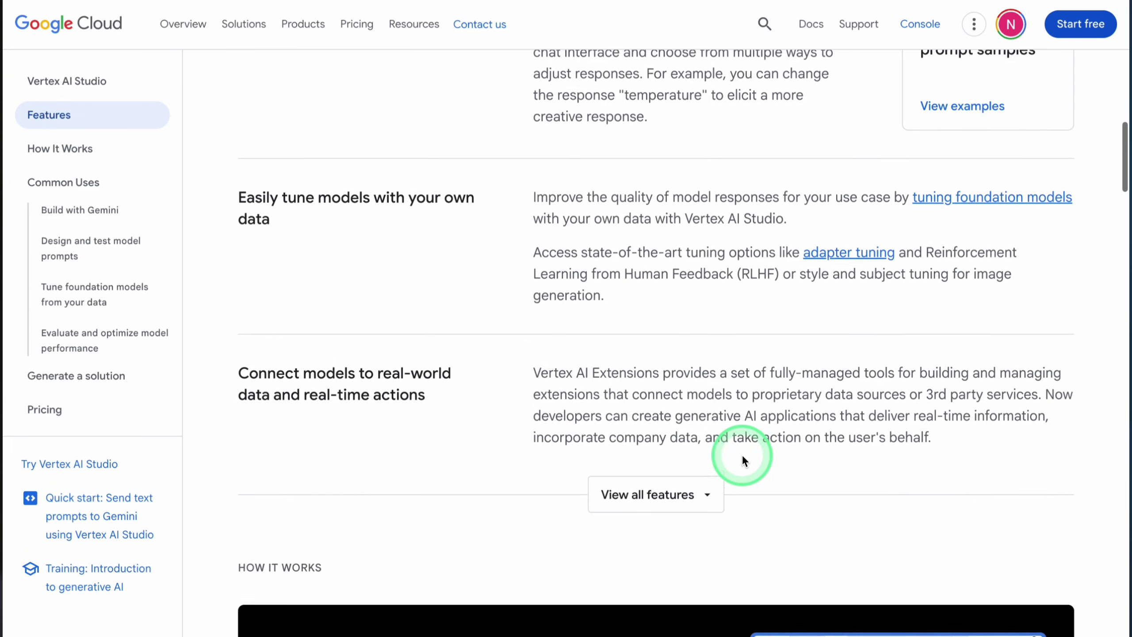
scroll(743, 456, down, 5)
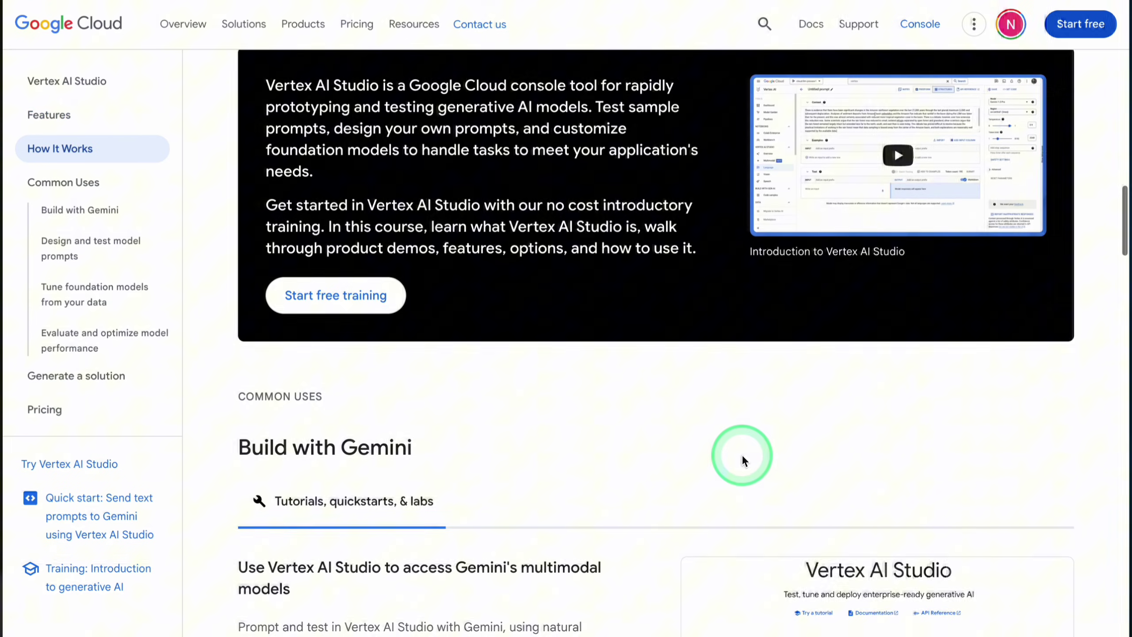
scroll(742, 456, down, 5)
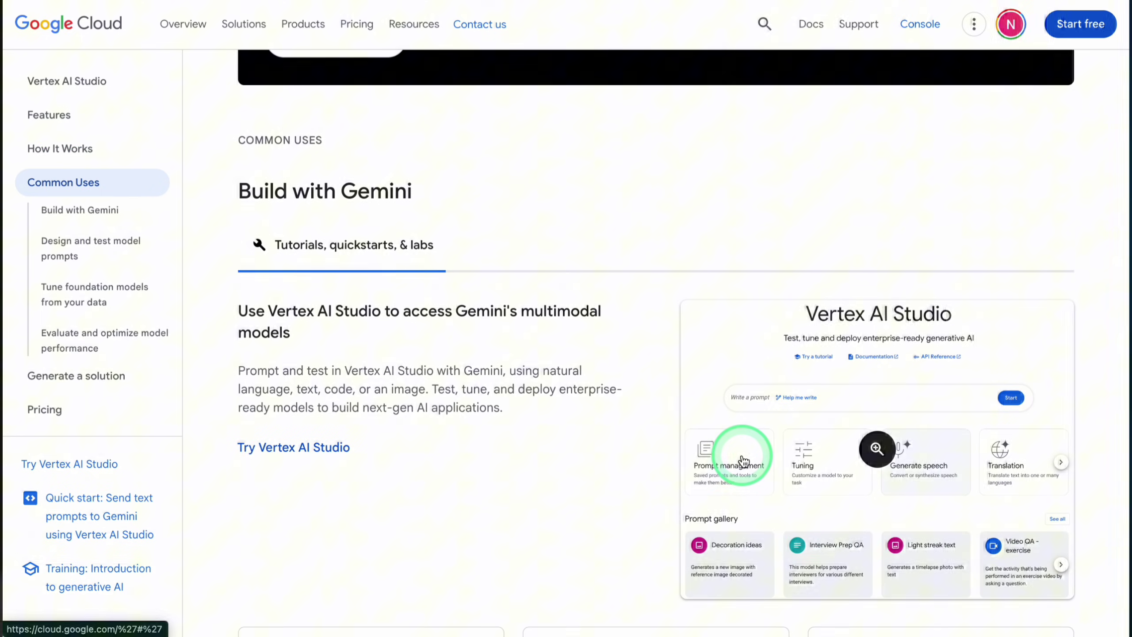
scroll(742, 461, down, 10)
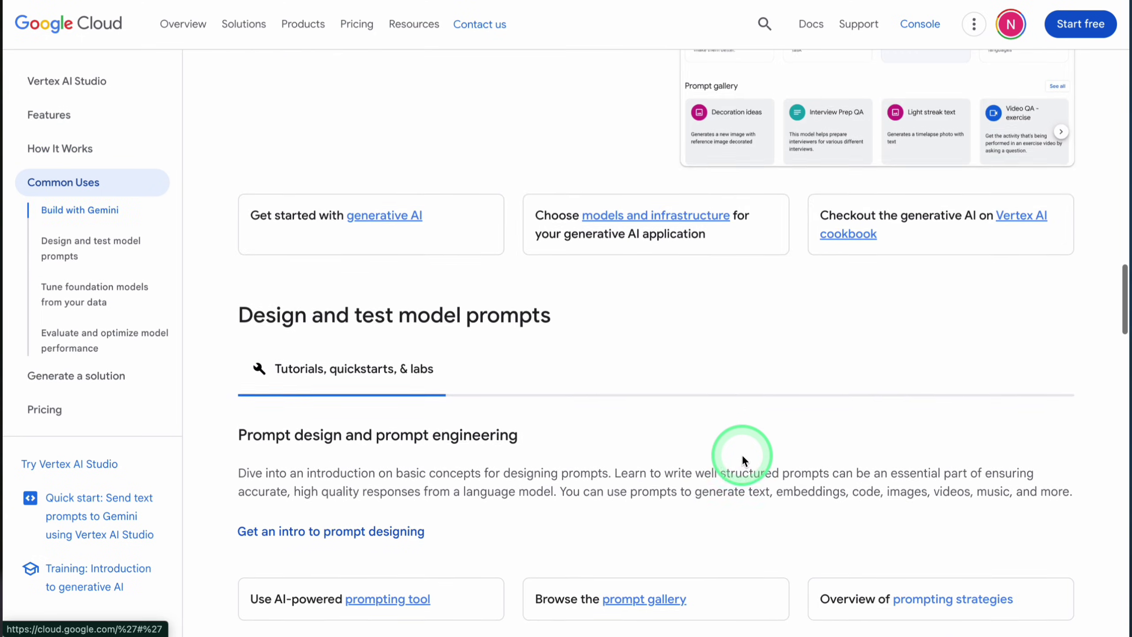
scroll(742, 455, down, 10)
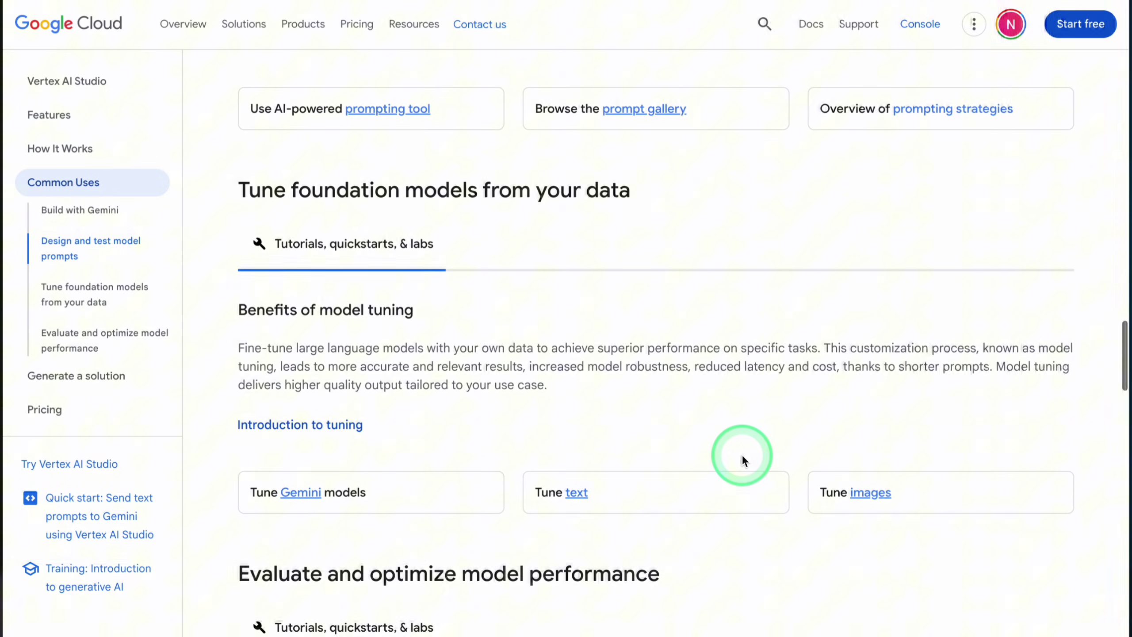
scroll(742, 455, down, 15)
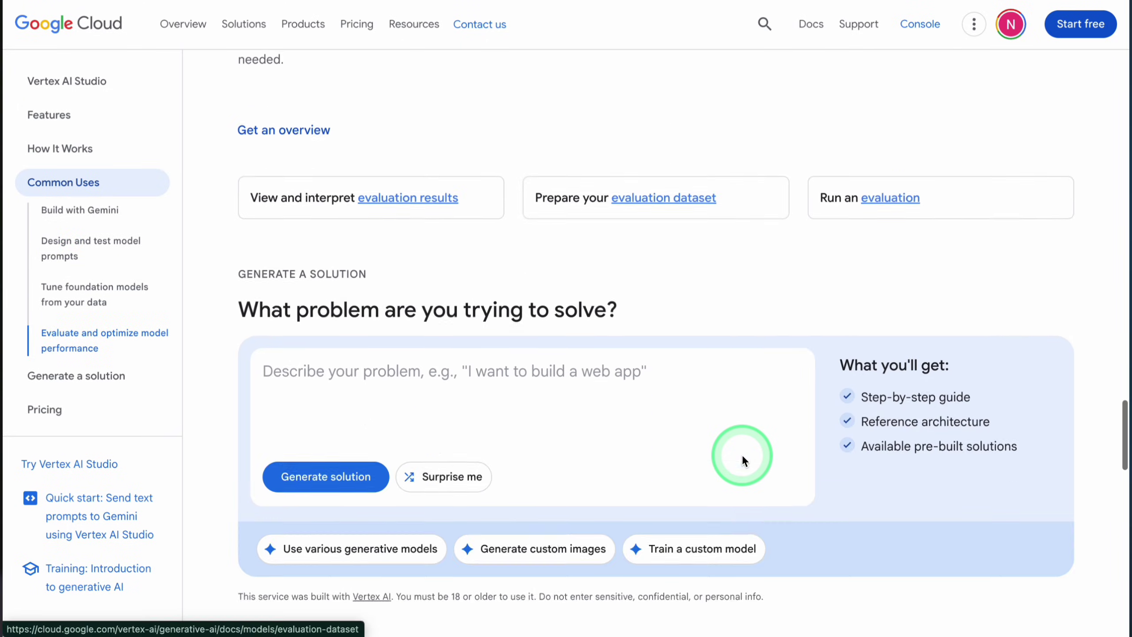
scroll(742, 459, down, 8)
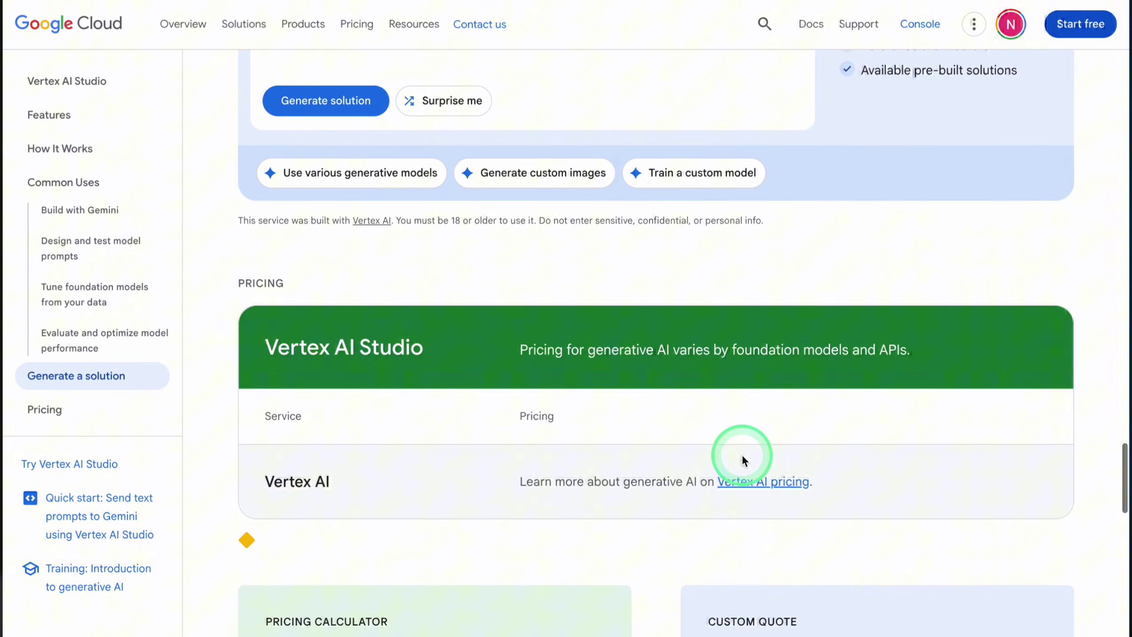
scroll(742, 460, down, 1)
scroll(742, 459, down, 5)
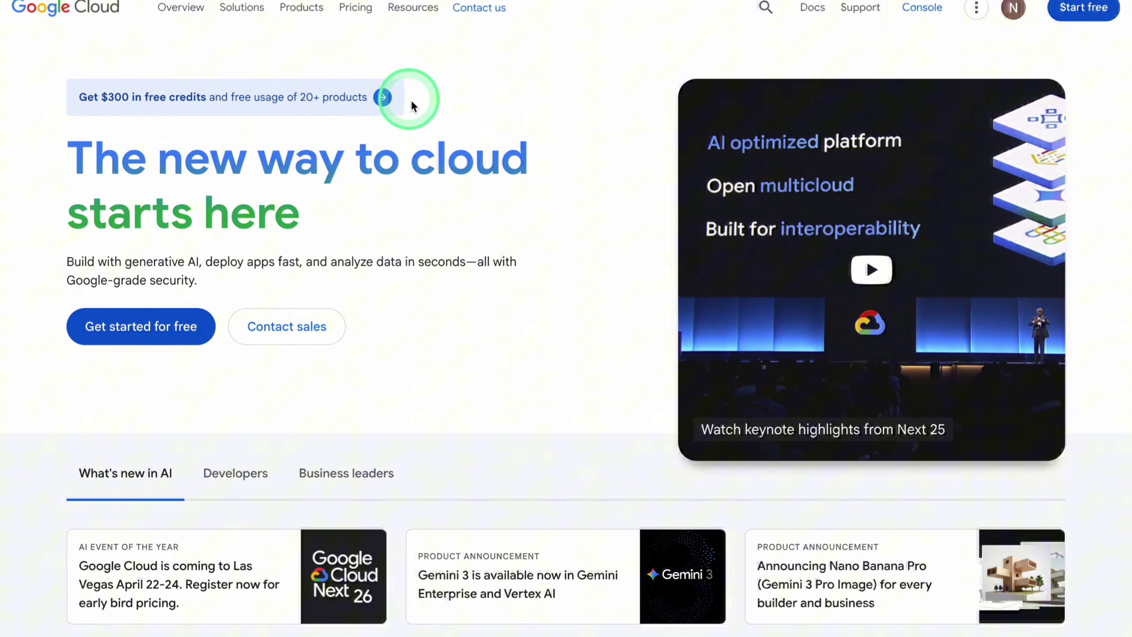
- Open the free credits and free tier page and start the free trial sign-up
click(356, 99)
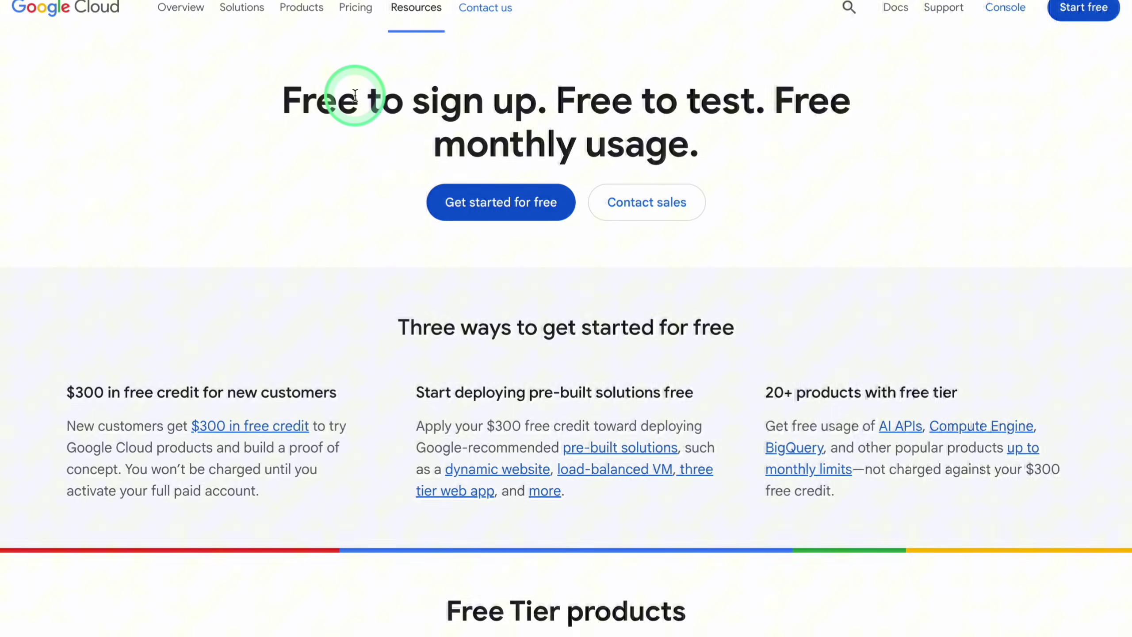
scroll(370, 235, down, 1)
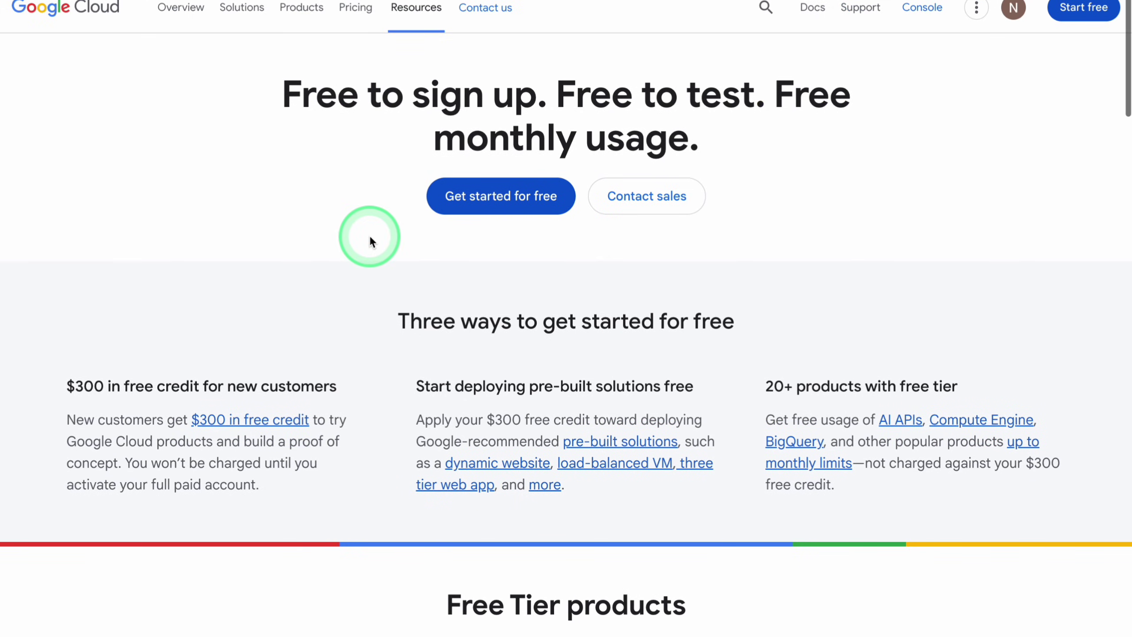
click(485, 197)
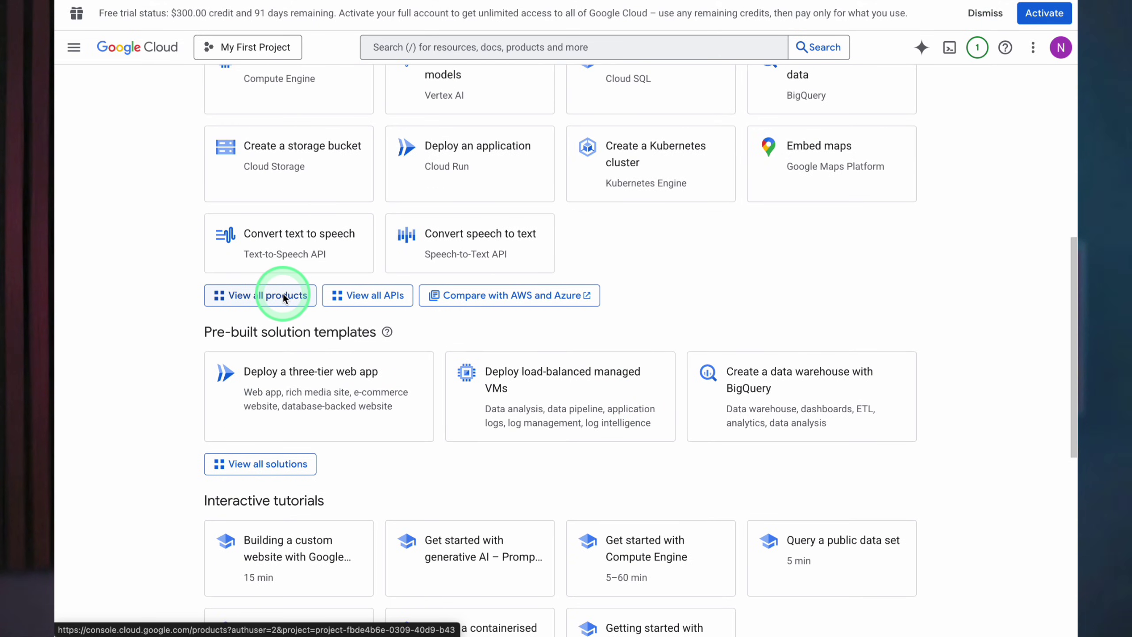
- Open Vertex AI from the Artificial intelligence section of the Google Cloud product catalogue
click(284, 296)
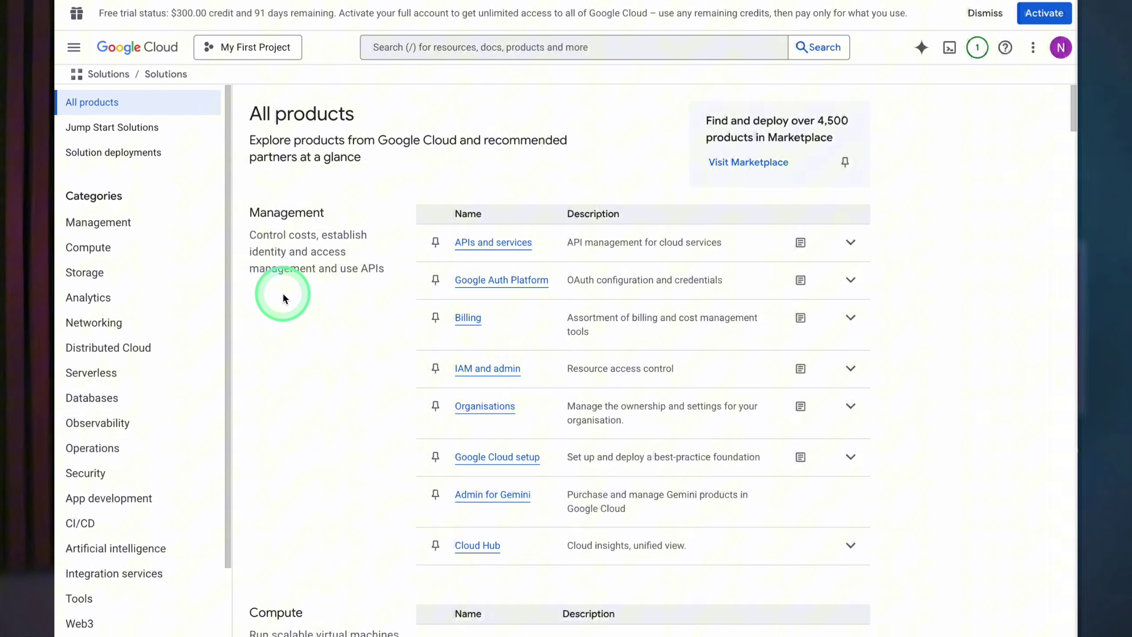
click(151, 546)
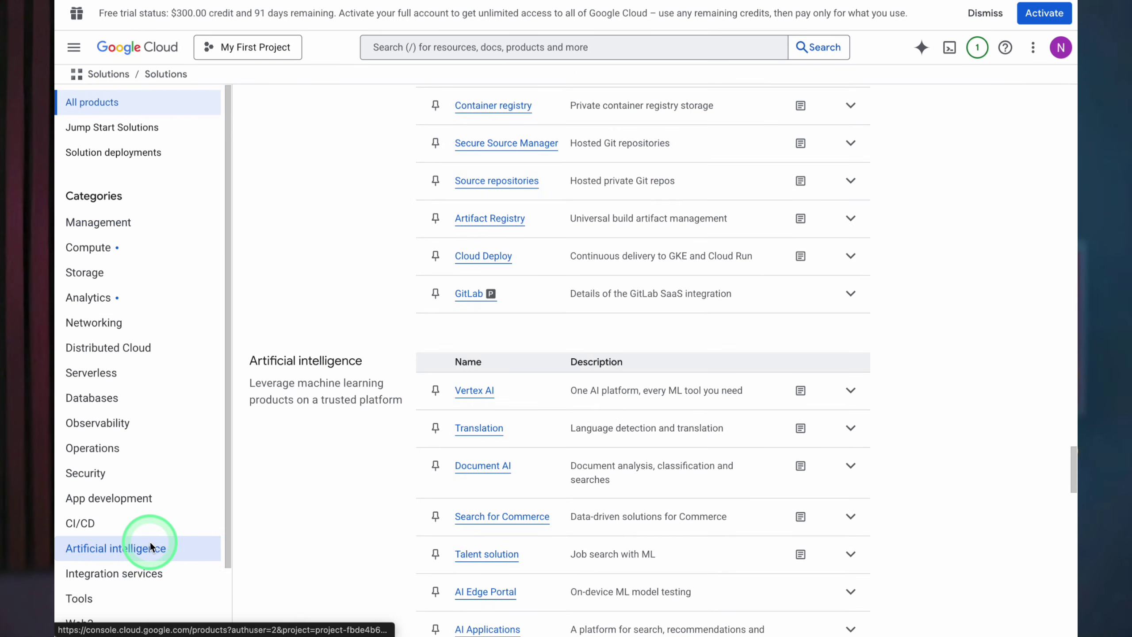
click(479, 391)
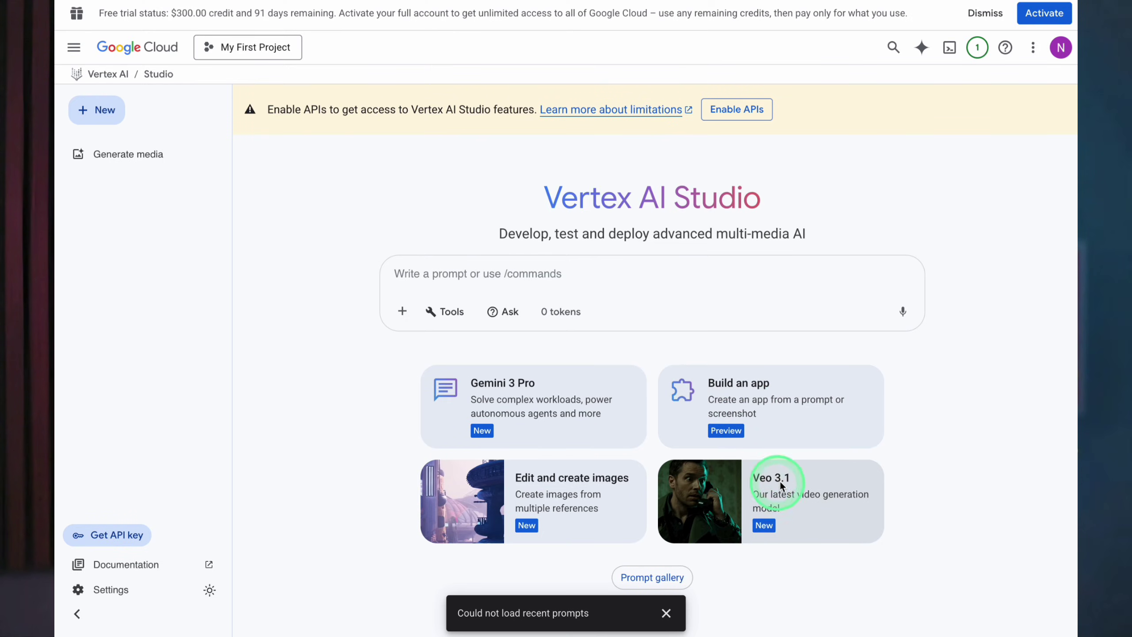
- Open the Veo 3.1 playground and set Veo 3.1 Fast, 6-second length, 1080p resolution
click(799, 509)
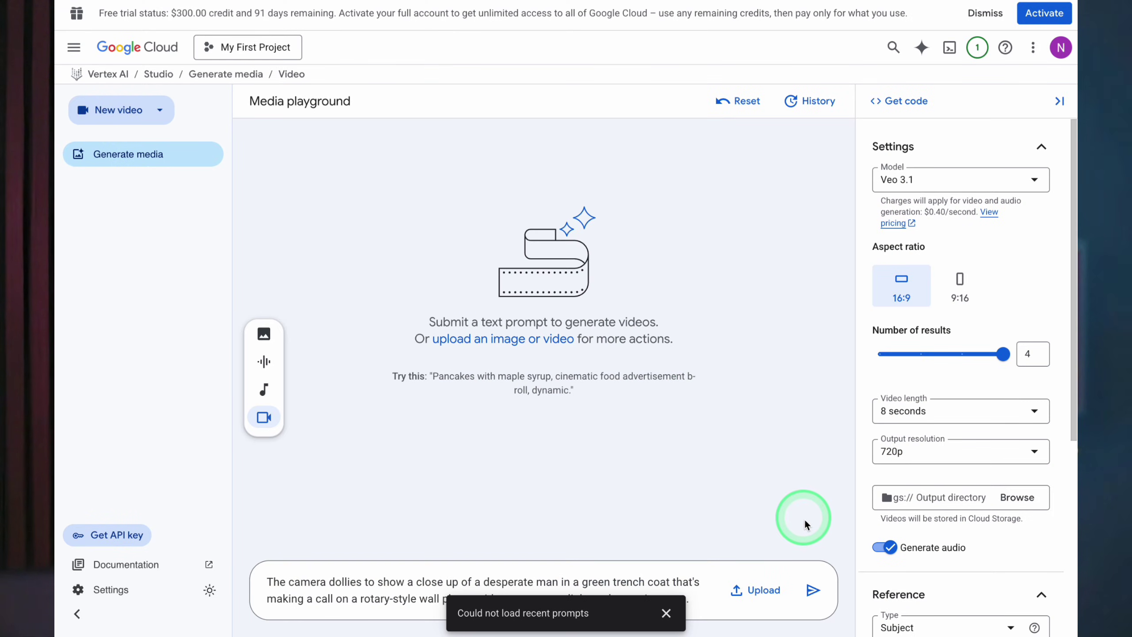
click(665, 613)
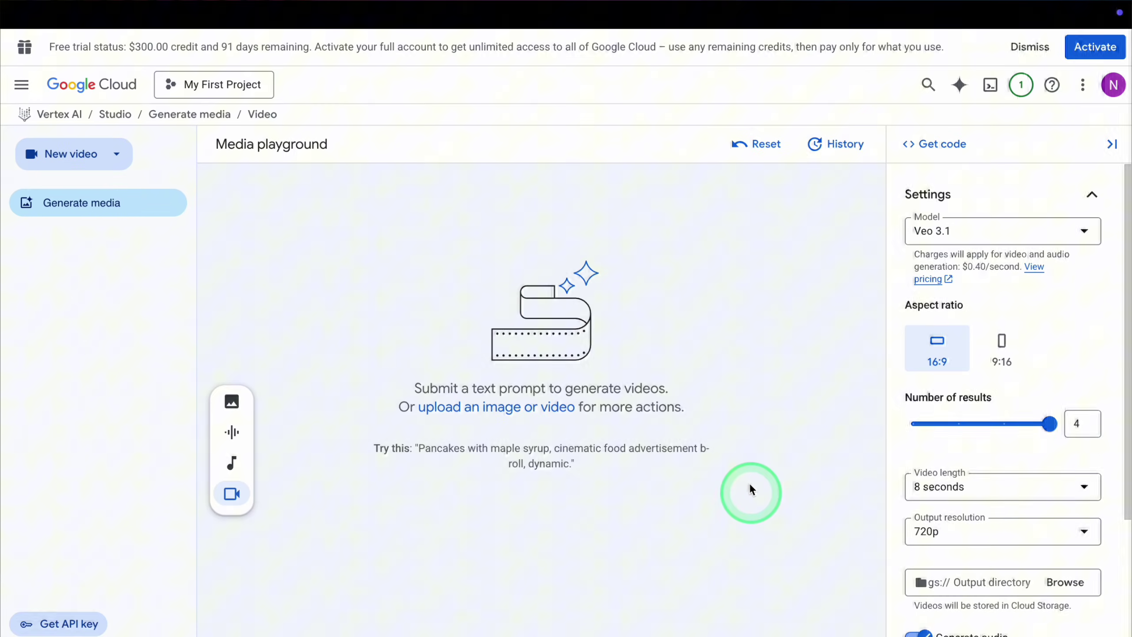
click(1092, 235)
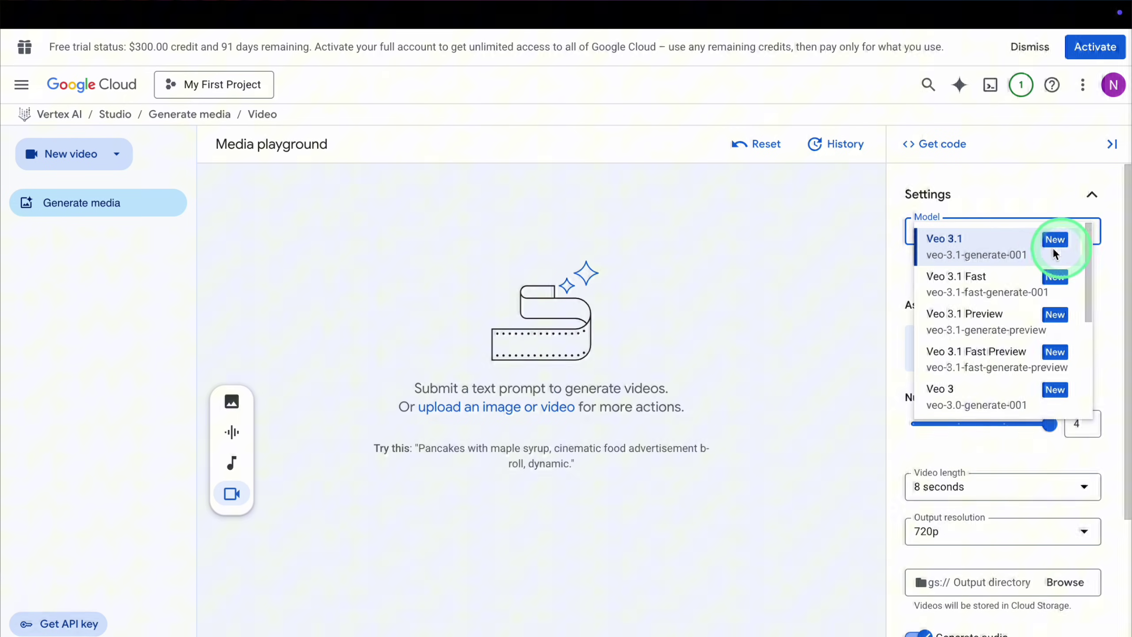
click(986, 278)
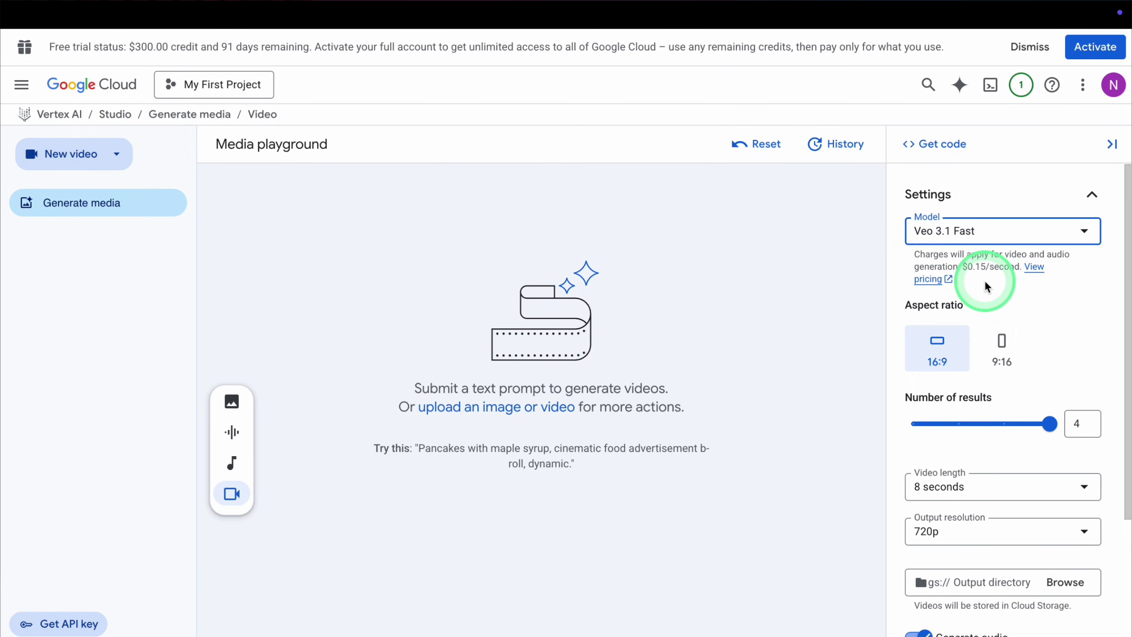
click(985, 487)
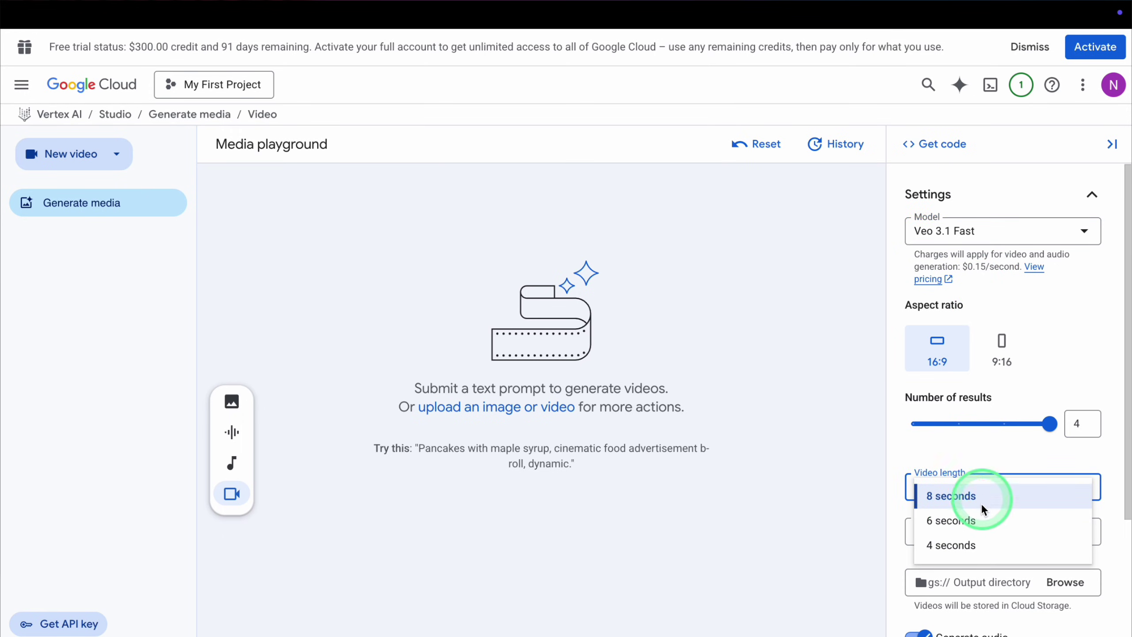
click(974, 521)
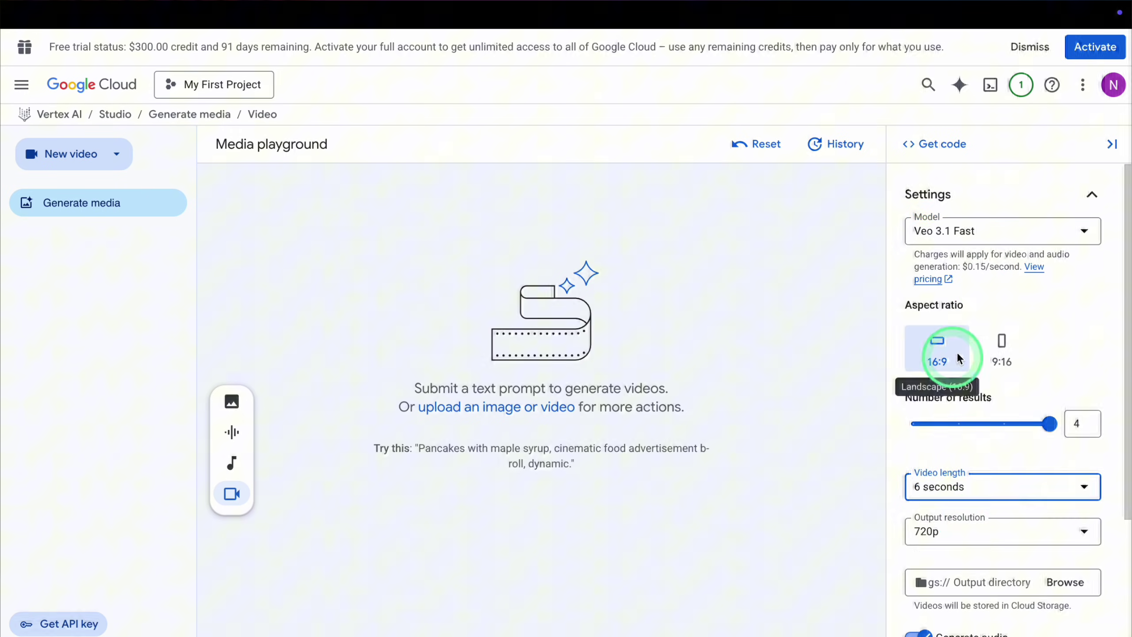
click(1042, 530)
click(1039, 562)
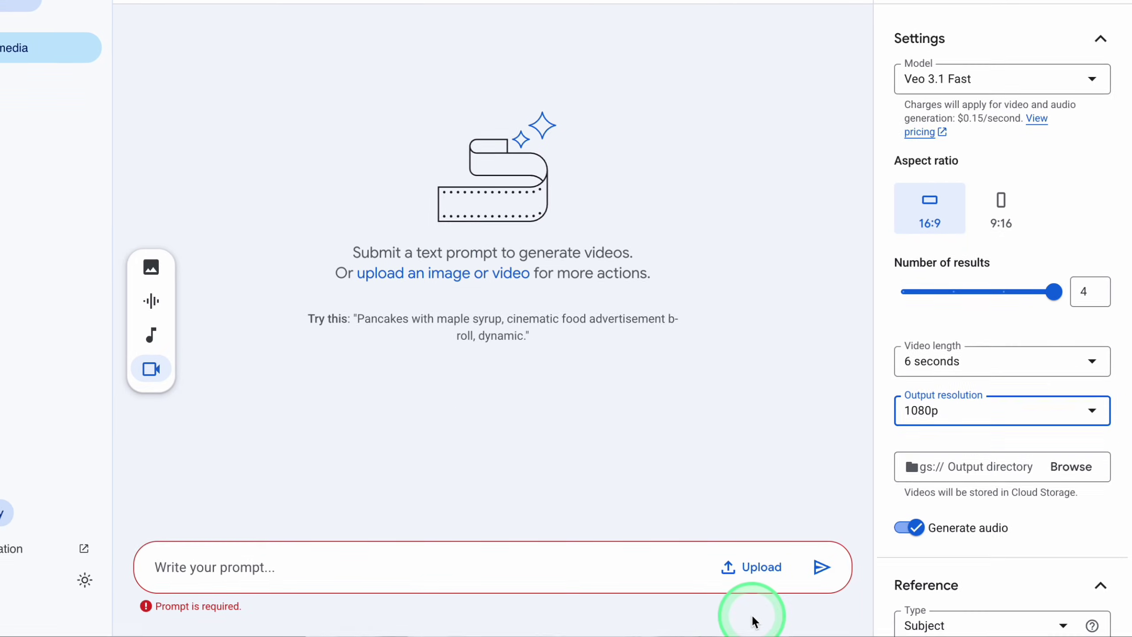
- Use the suited gorilla image from Downloads as starting frame and paste the gorilla-reporter prompt
click(748, 567)
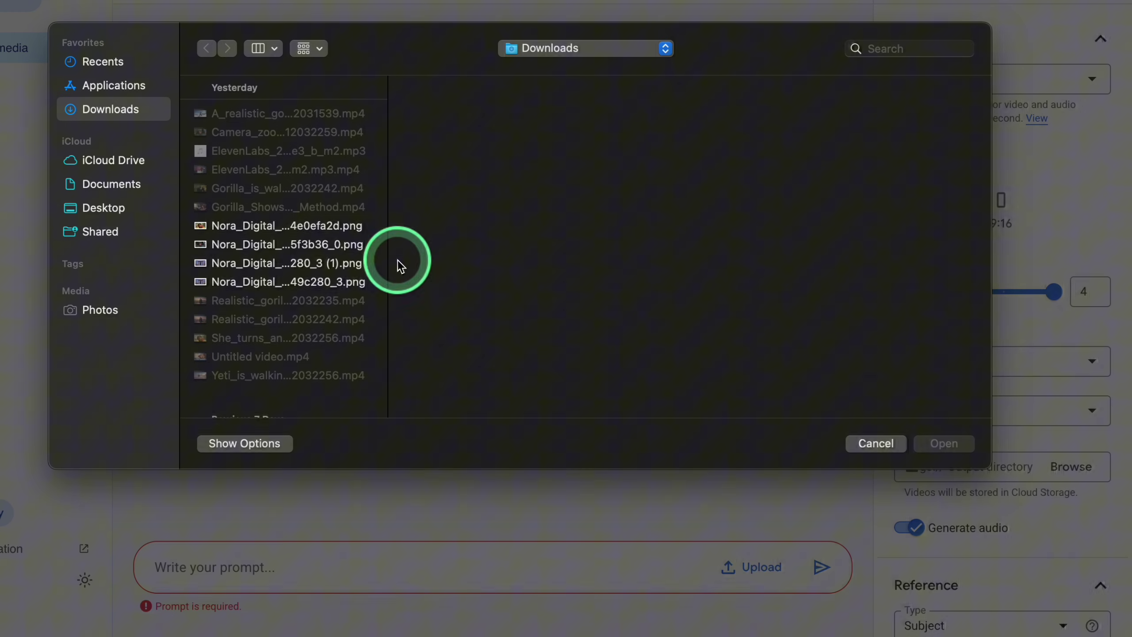
scroll(356, 286, down, 5)
click(312, 312)
click(948, 443)
click(404, 549)
text(The gorilla reporter talks into the microphone and reacts with a small surprised head tilt and slight eyebrow raise. His mouth moves as he says: ‘Wow, this clip looks like something from a real commercial.’ Subtle mouth movement, occasional blink, camera static.)
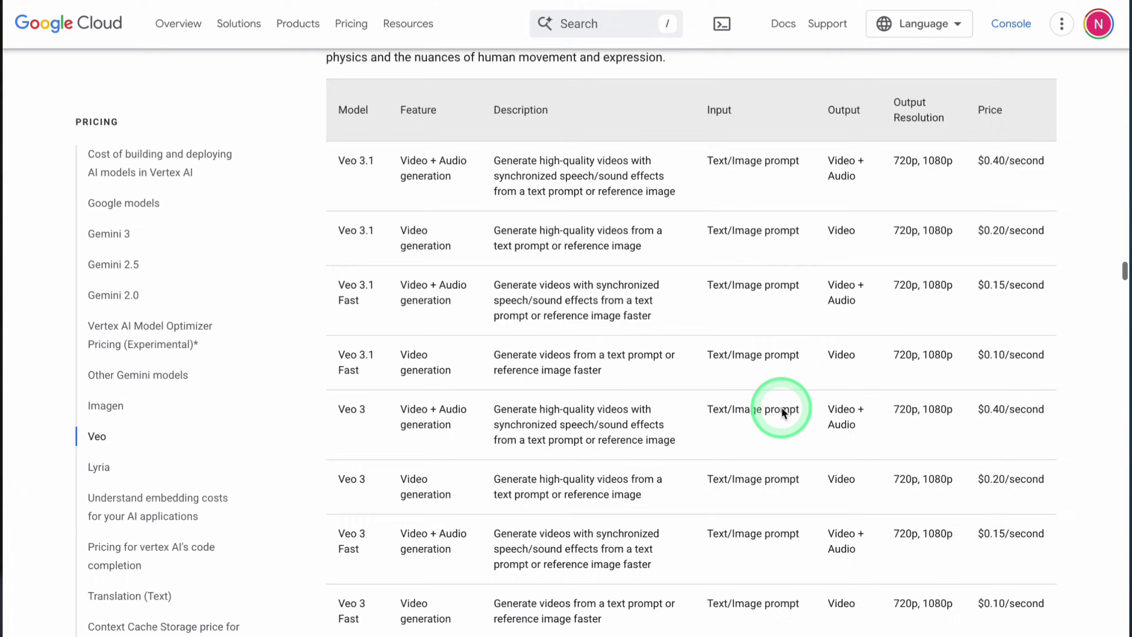
- Scroll the Veo pricing table, showing Veo 3.1 Fast video-plus-audio at $0.15/second
scroll(782, 407, down, 2)
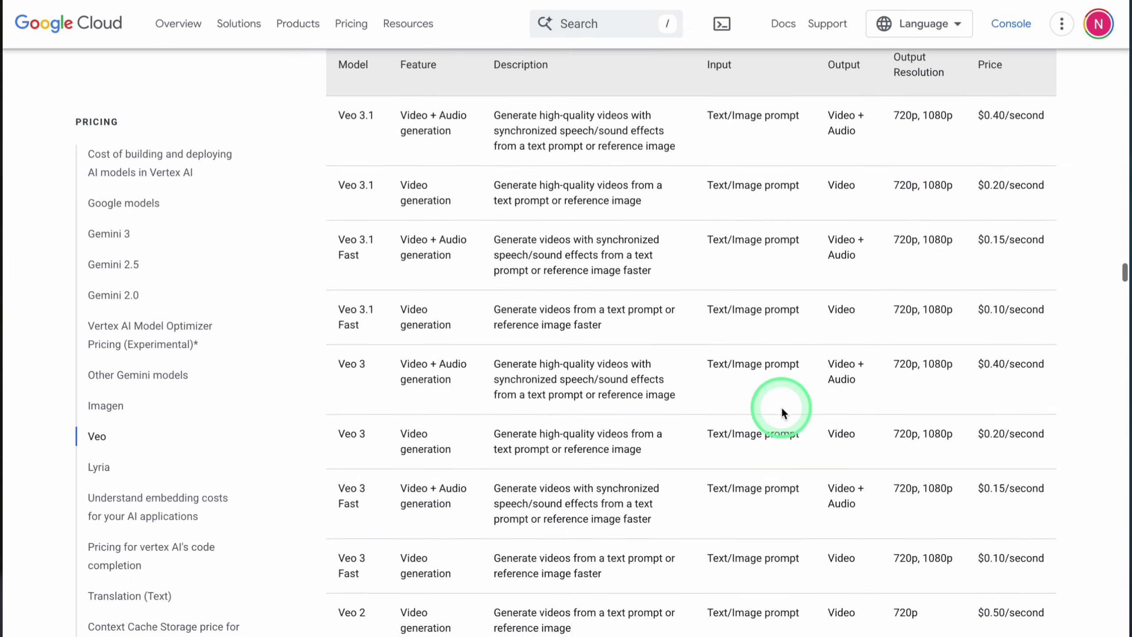
scroll(782, 407, up, 1)
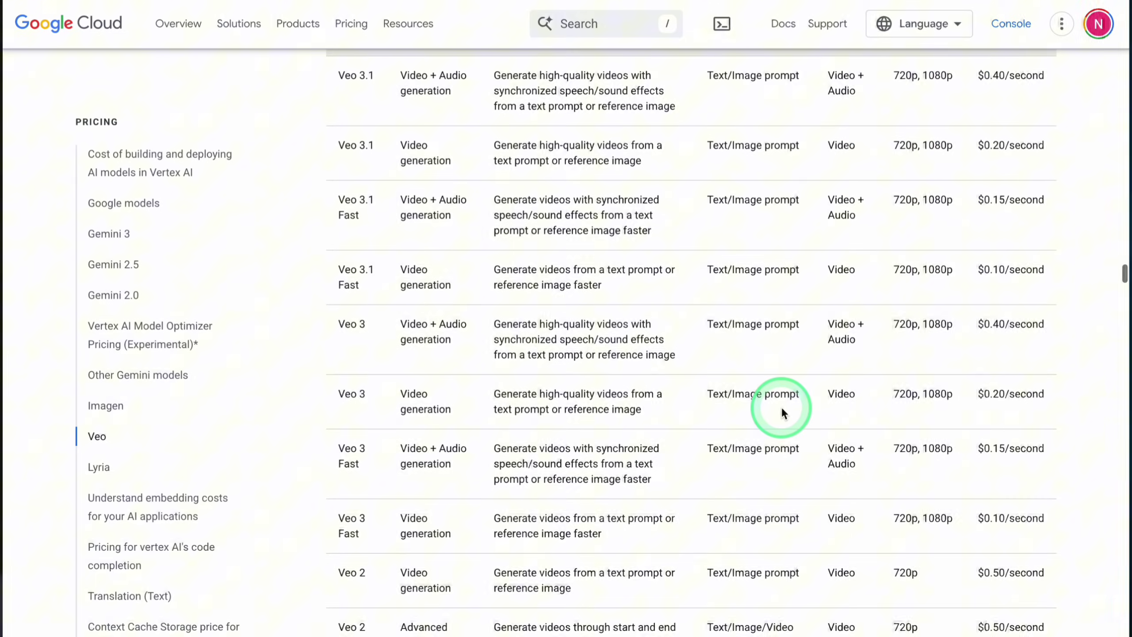
scroll(782, 407, up, 2)
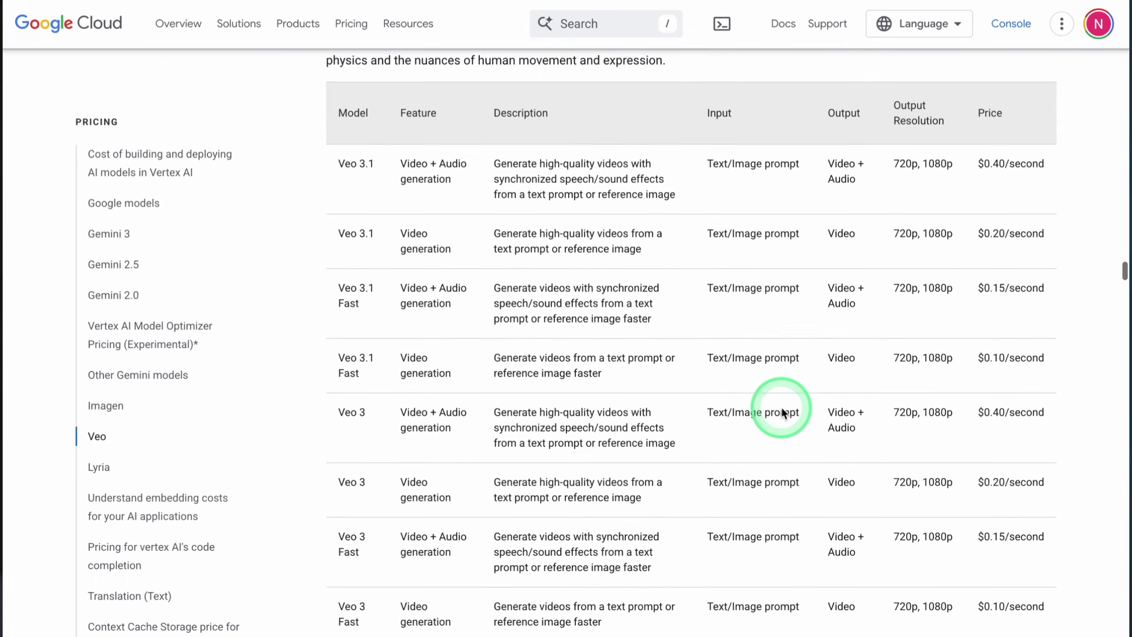